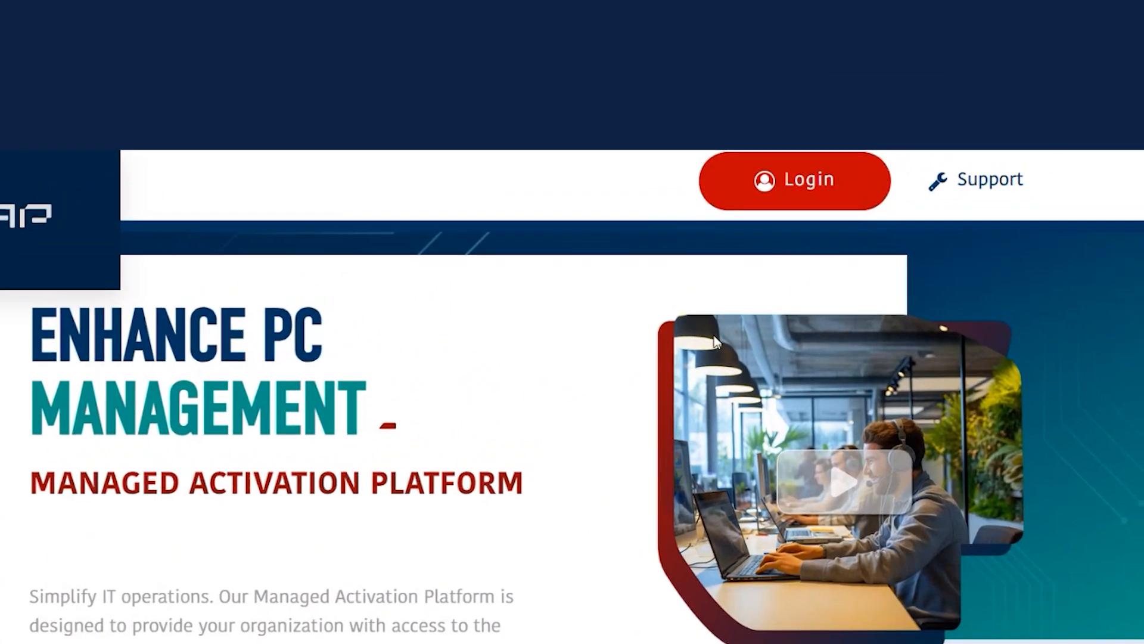
Open the login page and sign in with the account e-mail address and password.
{"action": "left_click", "coordinate": [785, 211]}
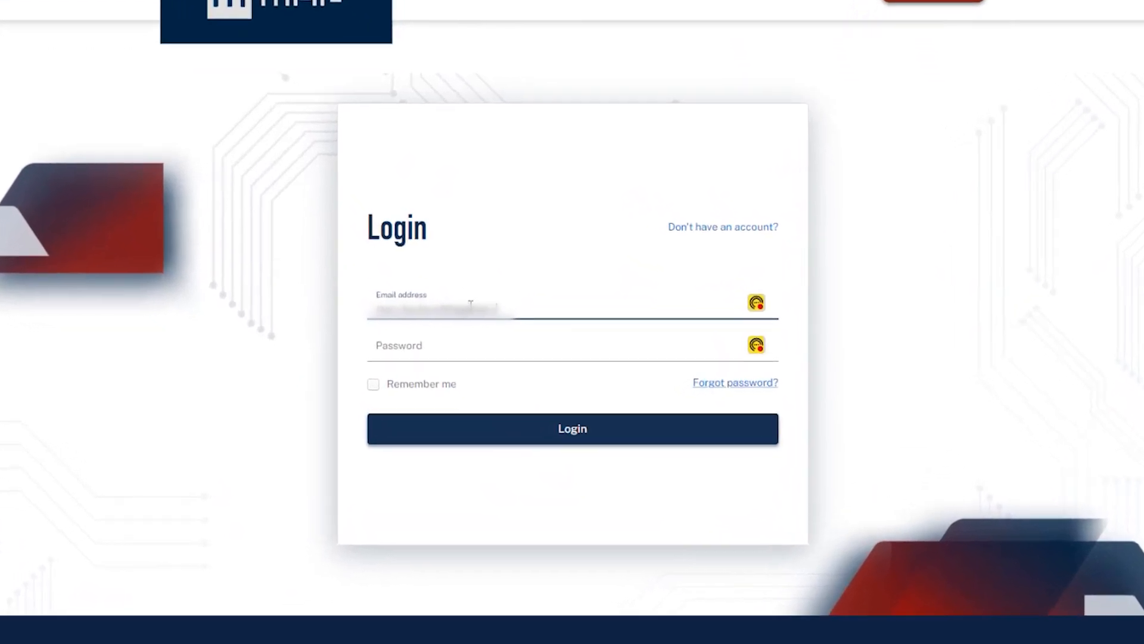
{"action": "left_click", "coordinate": [451, 359]}
{"action": "type", "text": "••"}
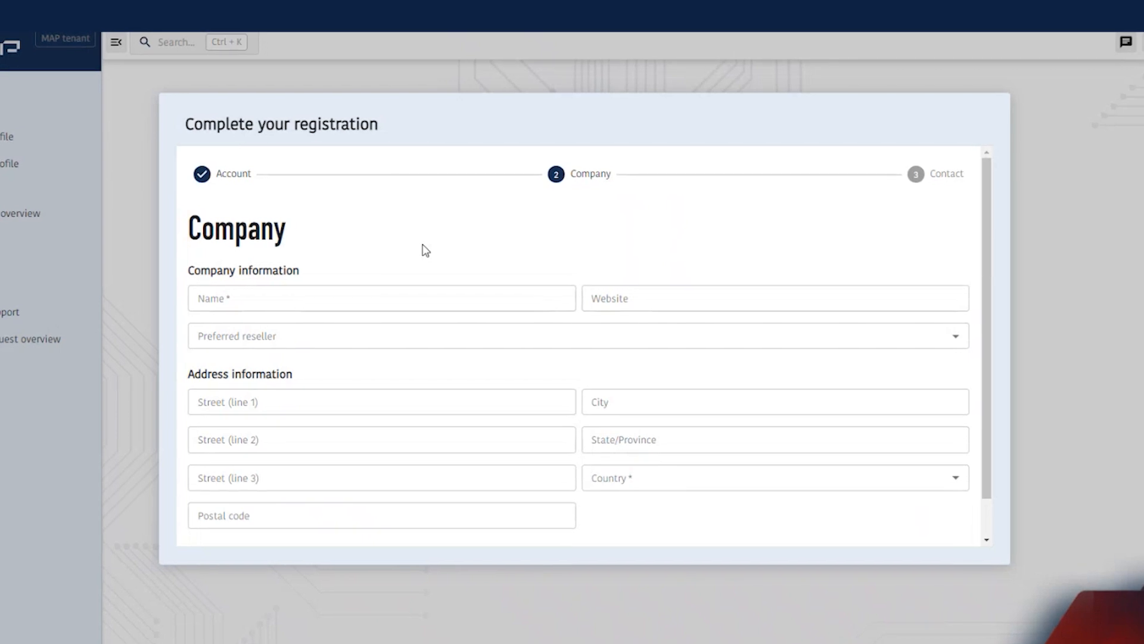
Complete the registration with the company name, country and preferred reseller ICTSLIM B.V., and submit it with the company contact person's details.
{"action": "left_click", "coordinate": [318, 300]}
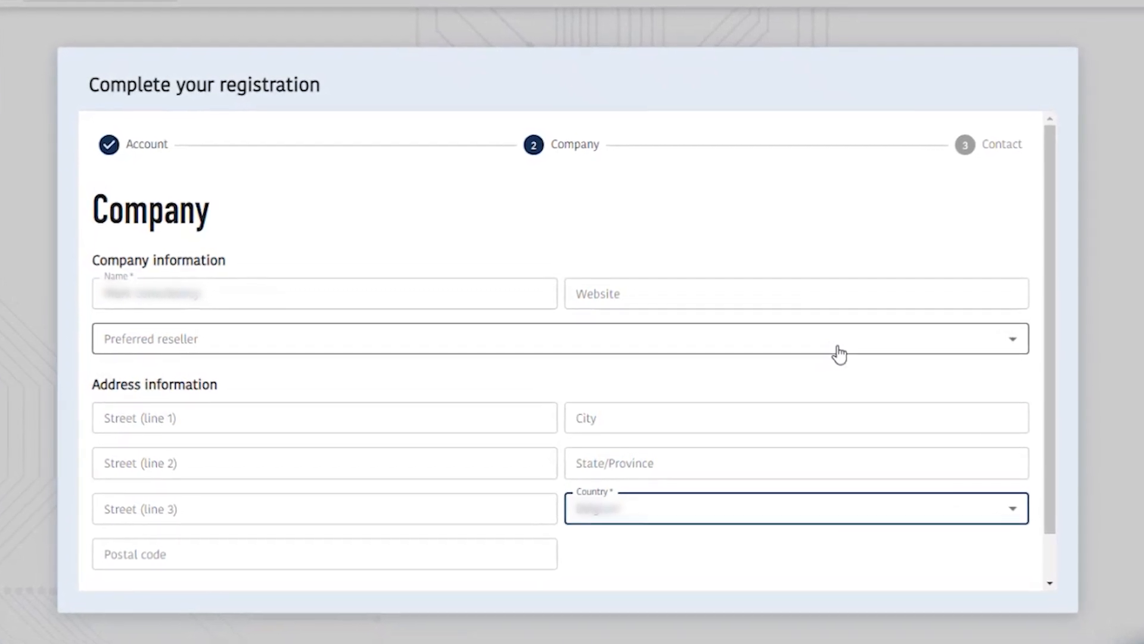
{"action": "left_click", "coordinate": [839, 351]}
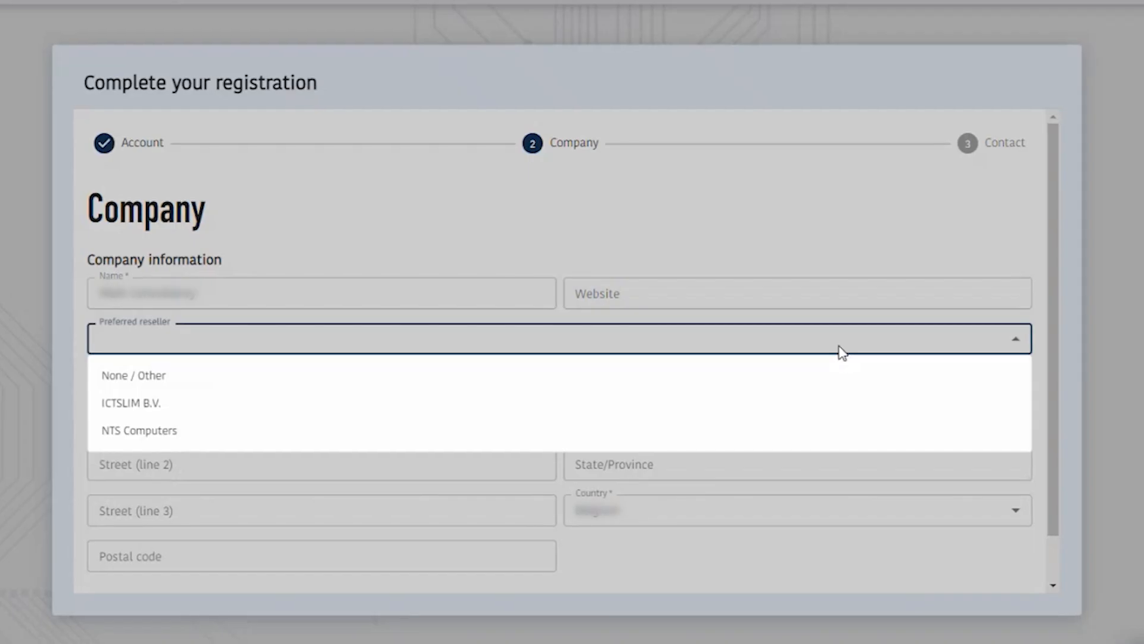
{"action": "left_click", "coordinate": [198, 409]}
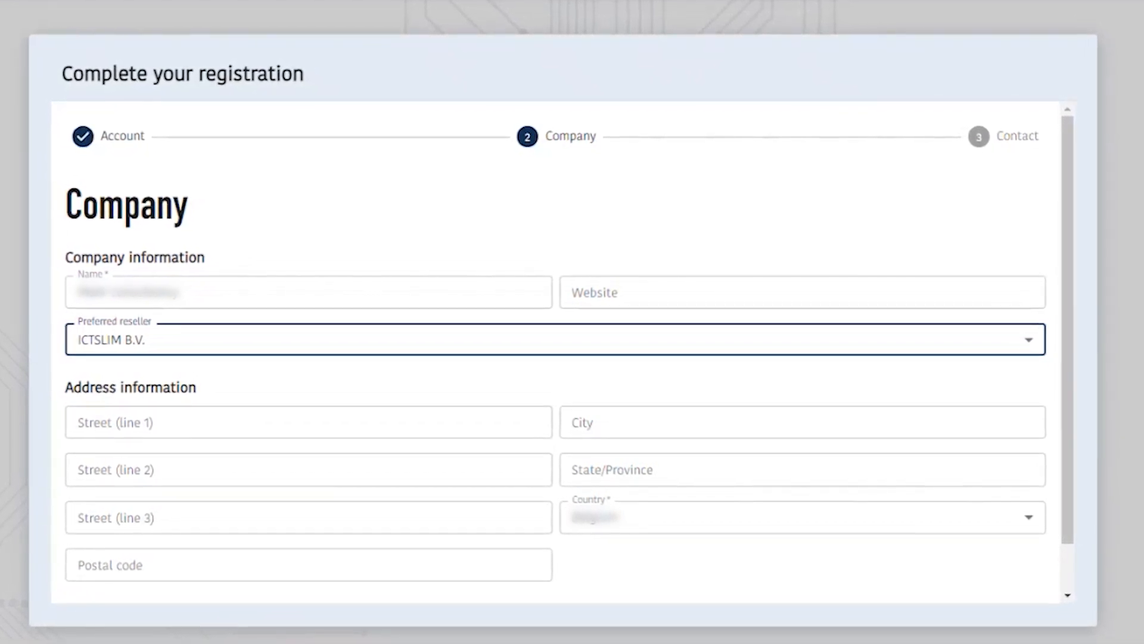
{"action": "scroll", "coordinate": [1082, 530], "scroll_direction": "down", "scroll_amount": 3}
{"action": "left_click", "coordinate": [996, 557]}
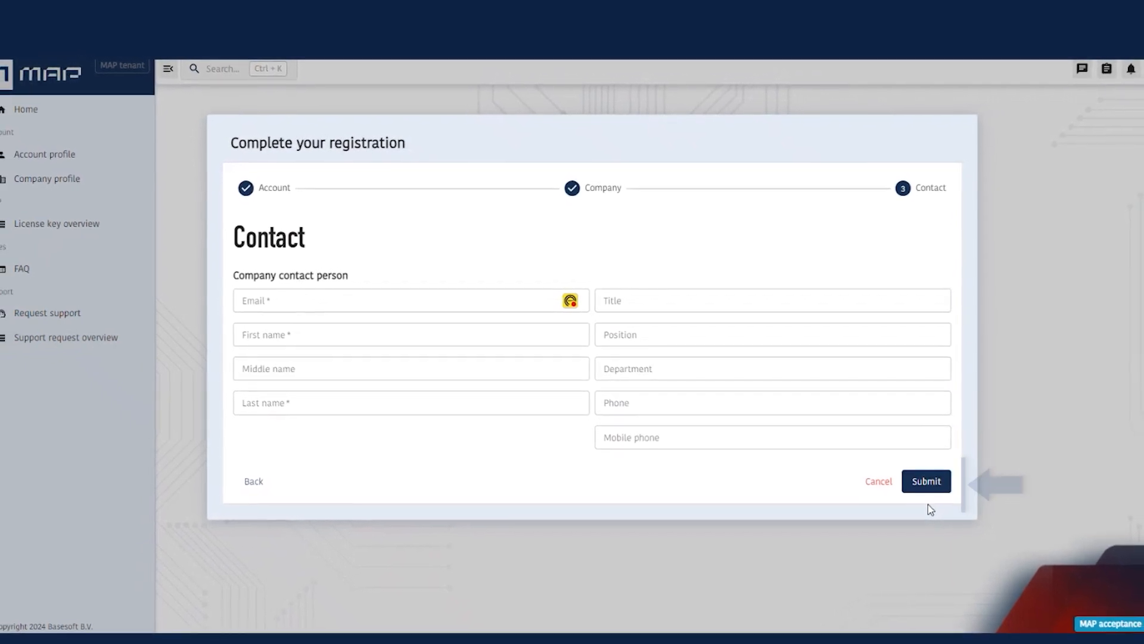
{"action": "left_click", "coordinate": [925, 480]}
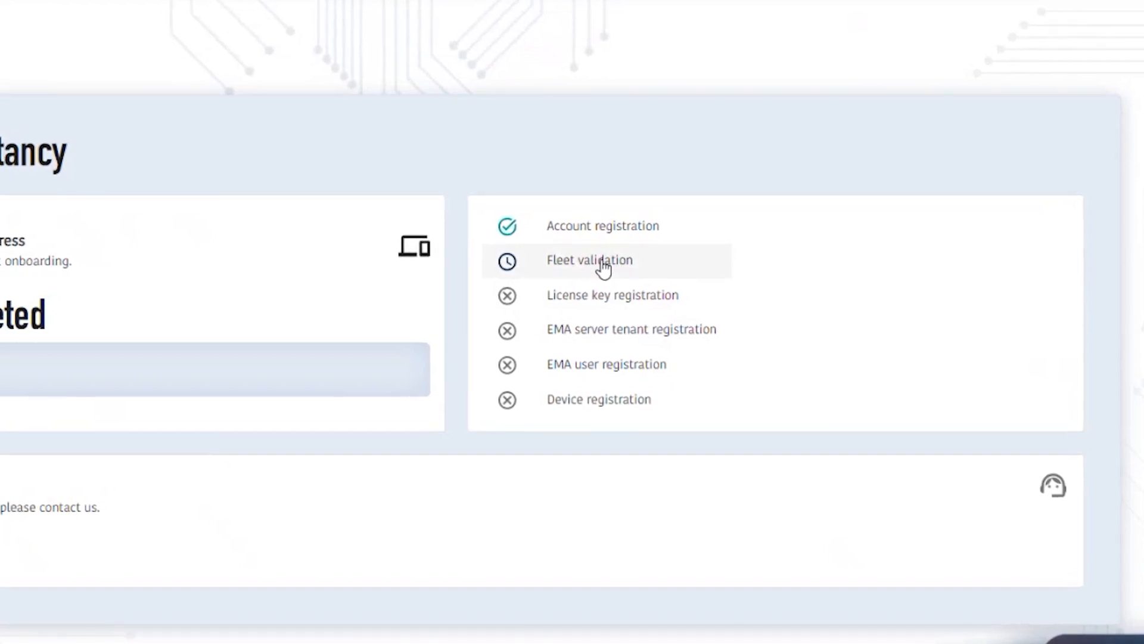
Start the fleet validation, set the fleet size to 500 and answer Yes to the Windows 10 or 11 question.
{"action": "left_click", "coordinate": [603, 263]}
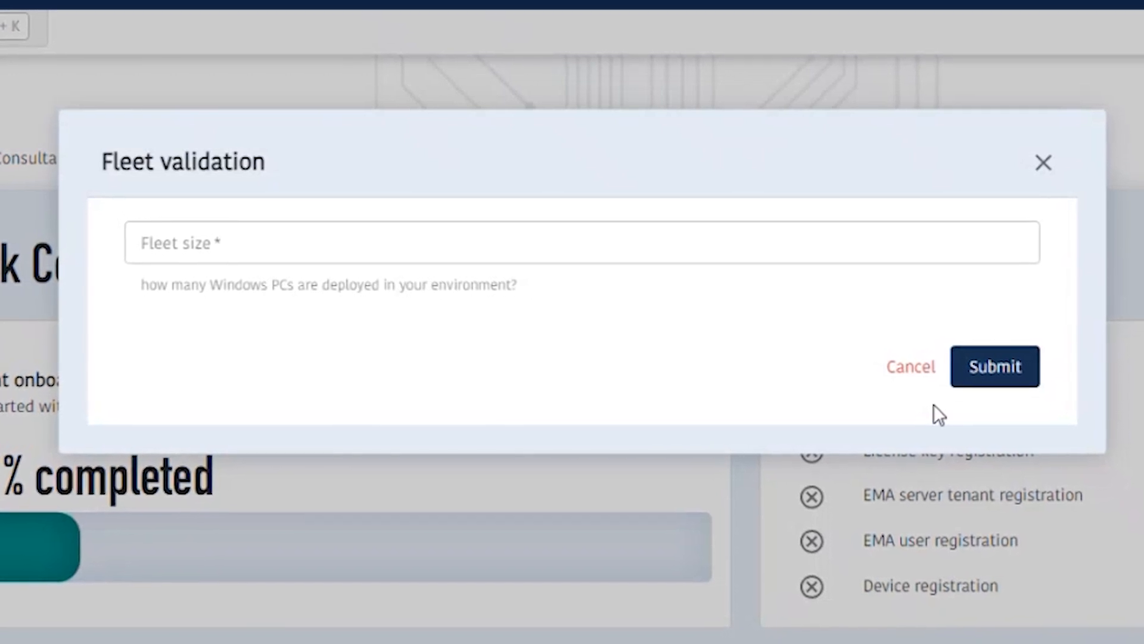
{"action": "left_click", "coordinate": [221, 236]}
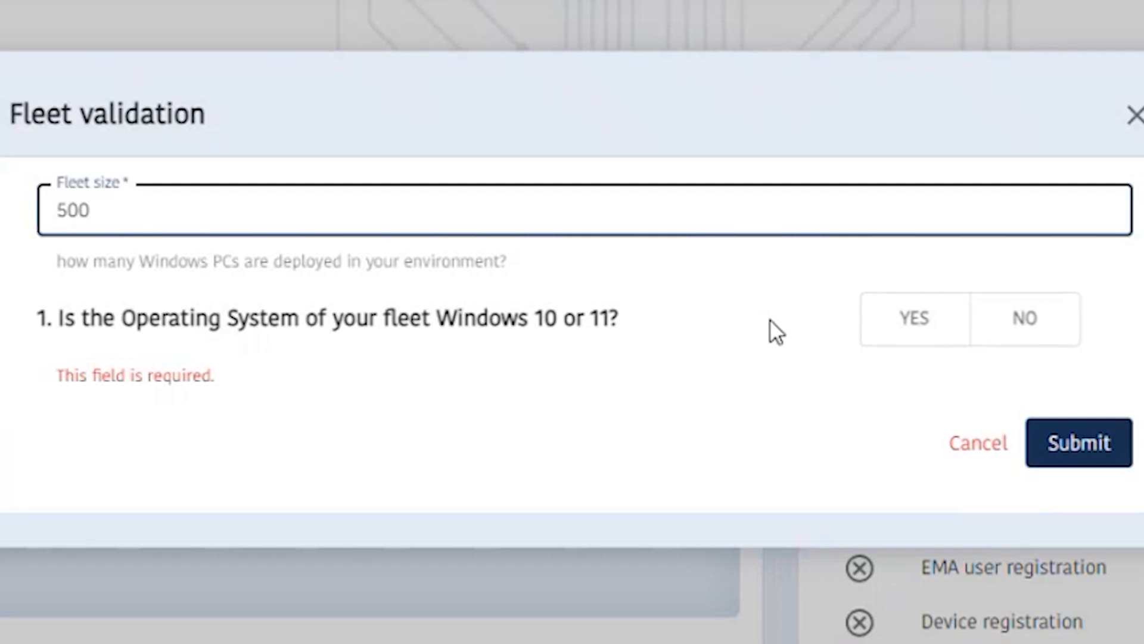
{"action": "left_click", "coordinate": [1037, 325]}
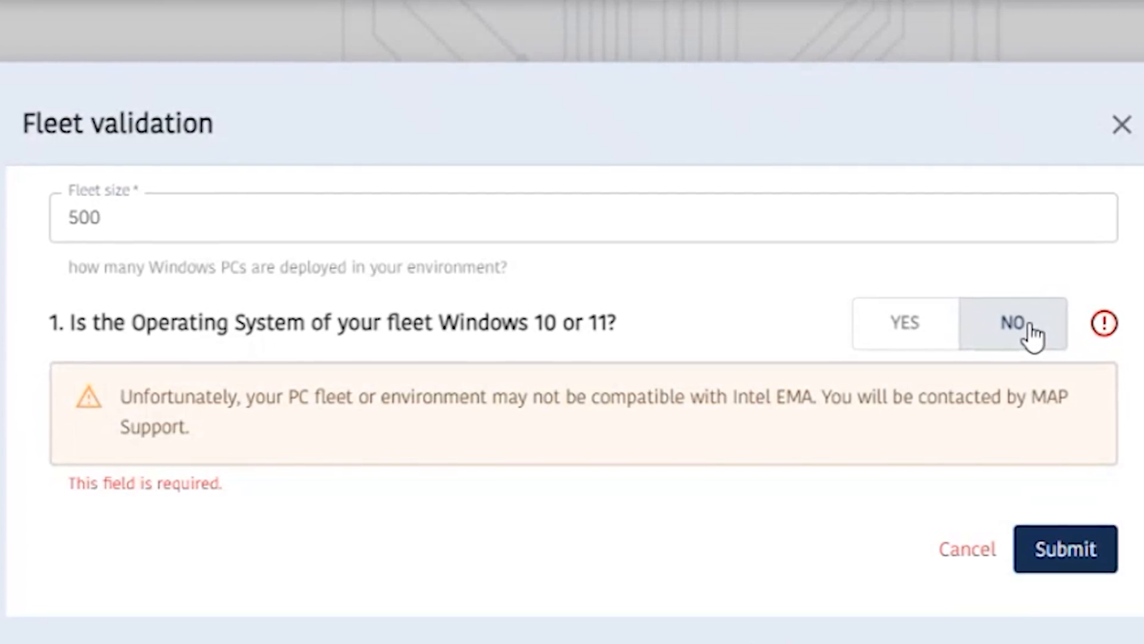
{"action": "left_click", "coordinate": [914, 323]}
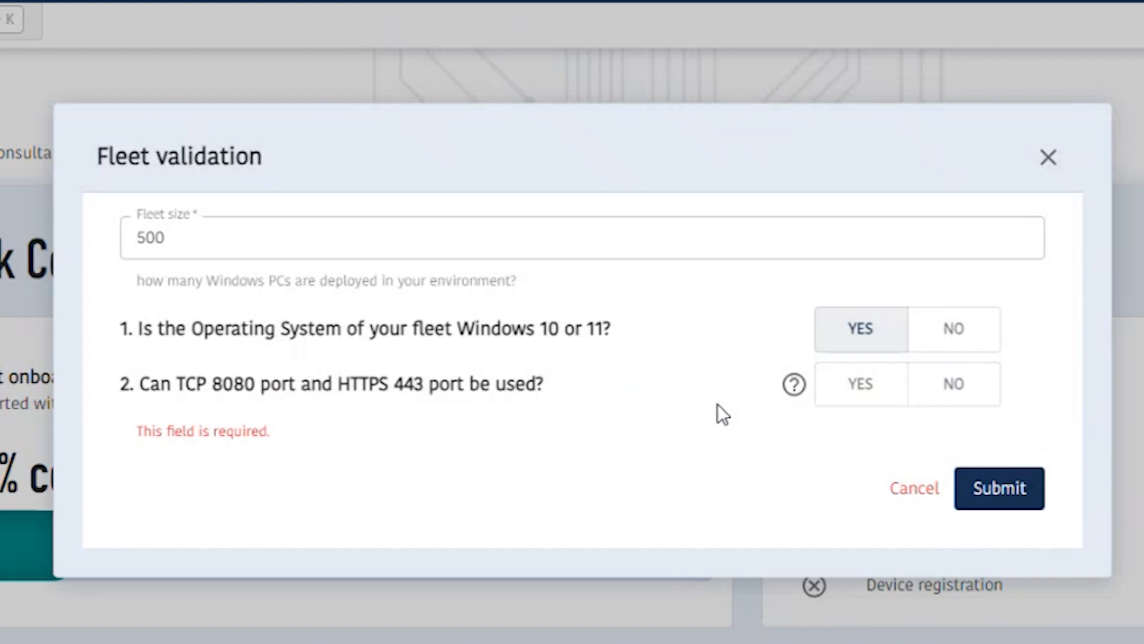
Consult the help on port availability and vPro recognition, and answer Yes to questions 2 and 3 of the fleet validation.
{"action": "left_click", "coordinate": [794, 384]}
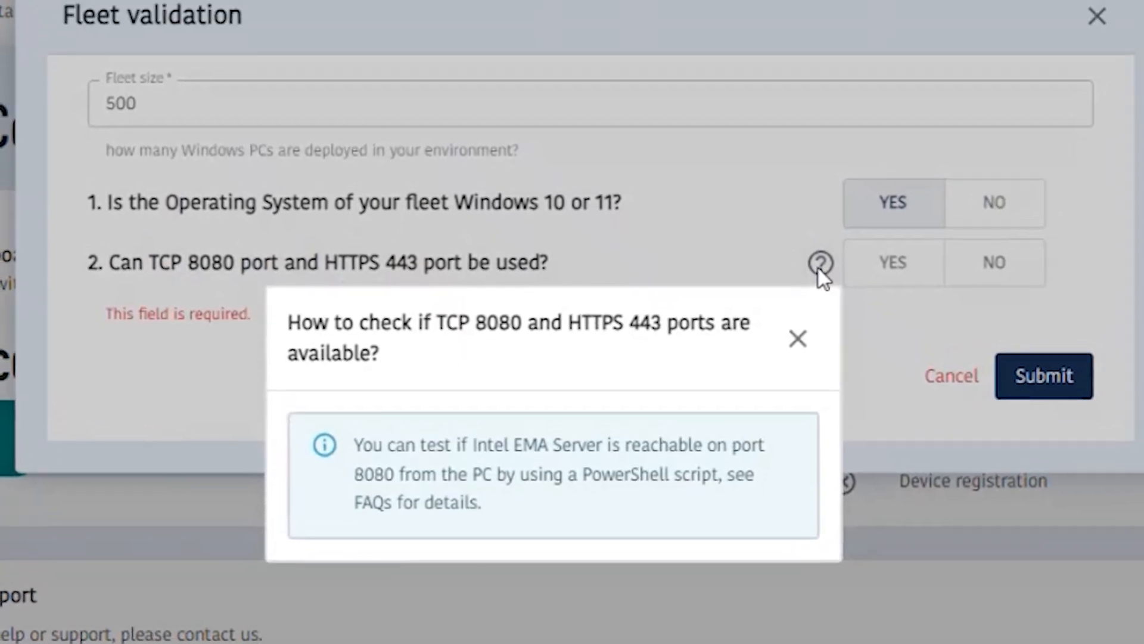
{"action": "left_click", "coordinate": [1001, 222]}
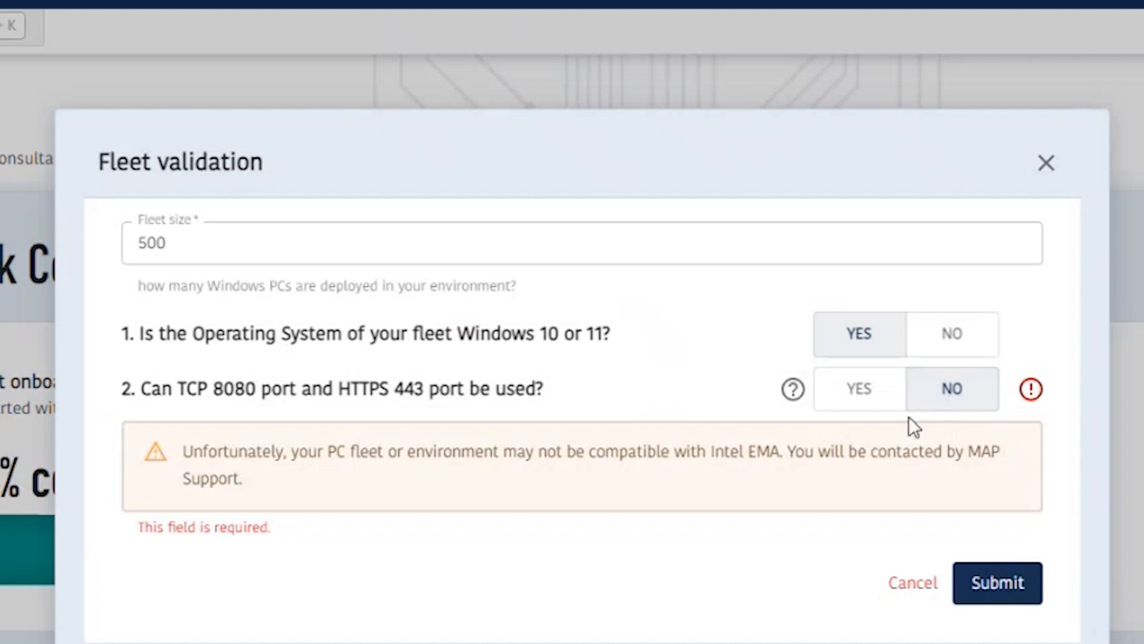
{"action": "left_click", "coordinate": [852, 391]}
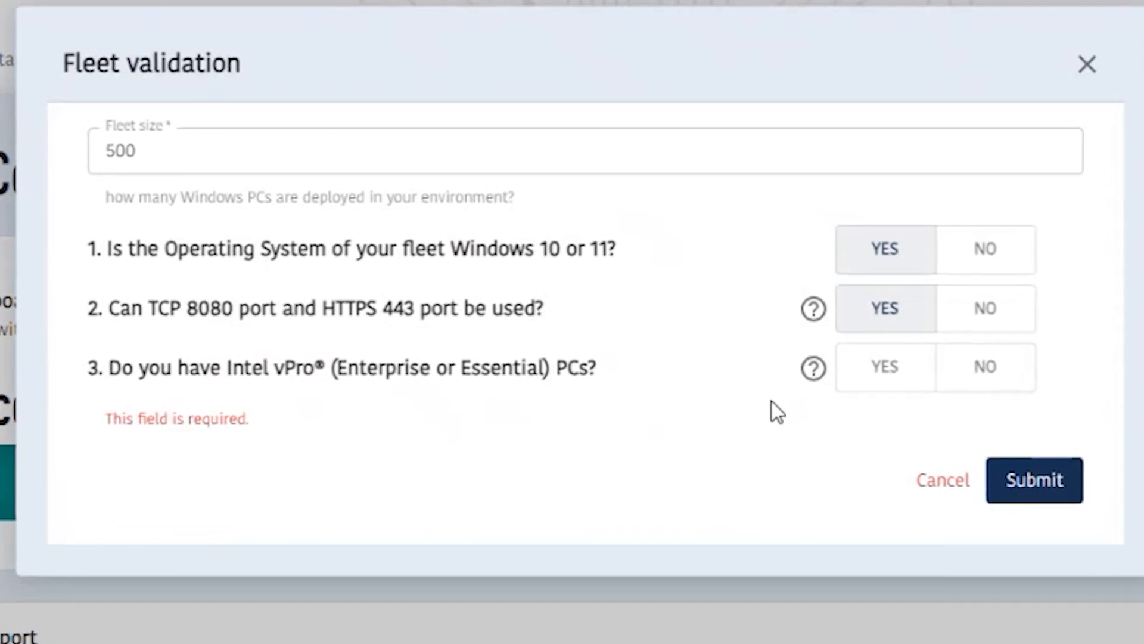
{"action": "left_click", "coordinate": [814, 367]}
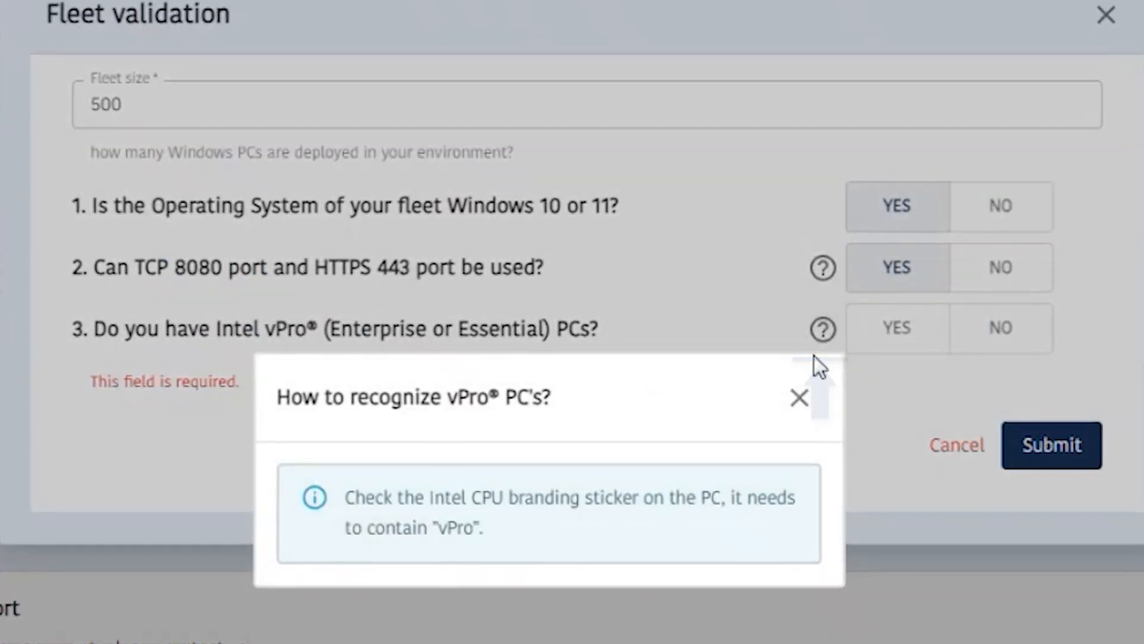
{"action": "left_click", "coordinate": [801, 399]}
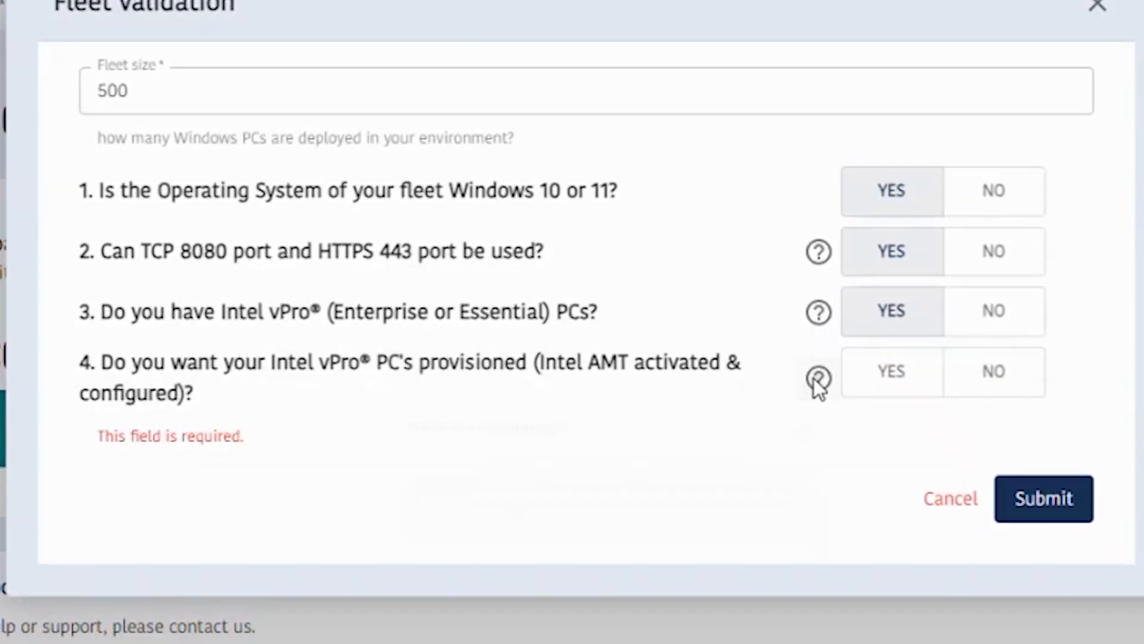
Read the explanation of provisioning and answer Yes to having the Intel vPro PCs provisioned.
{"action": "left_click", "coordinate": [817, 396]}
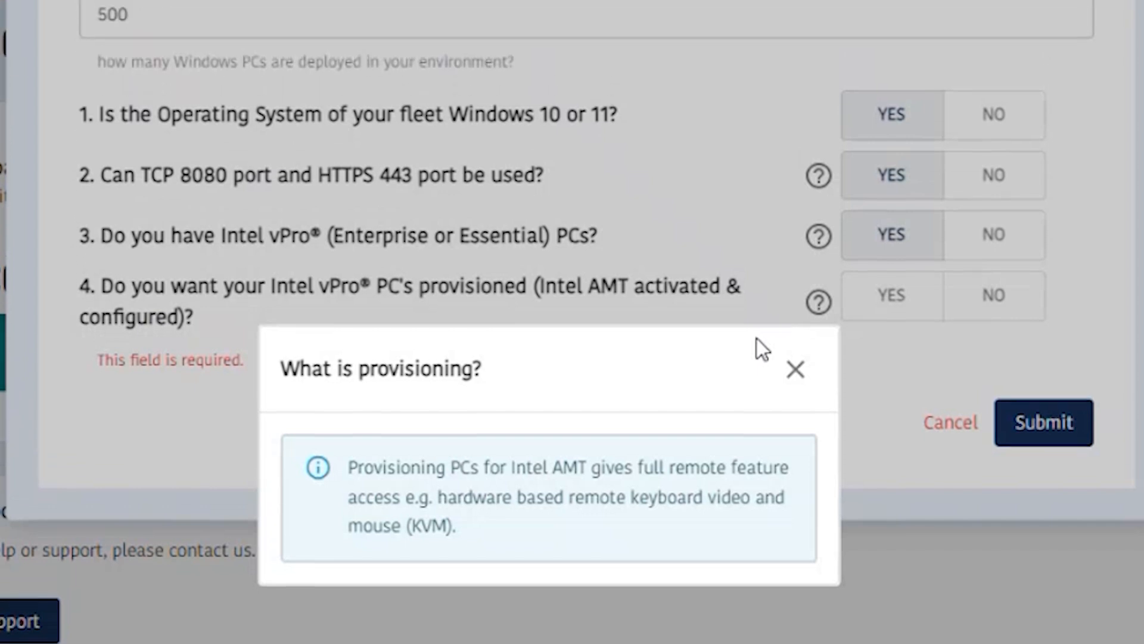
{"action": "left_click", "coordinate": [795, 394]}
{"action": "left_click", "coordinate": [993, 320]}
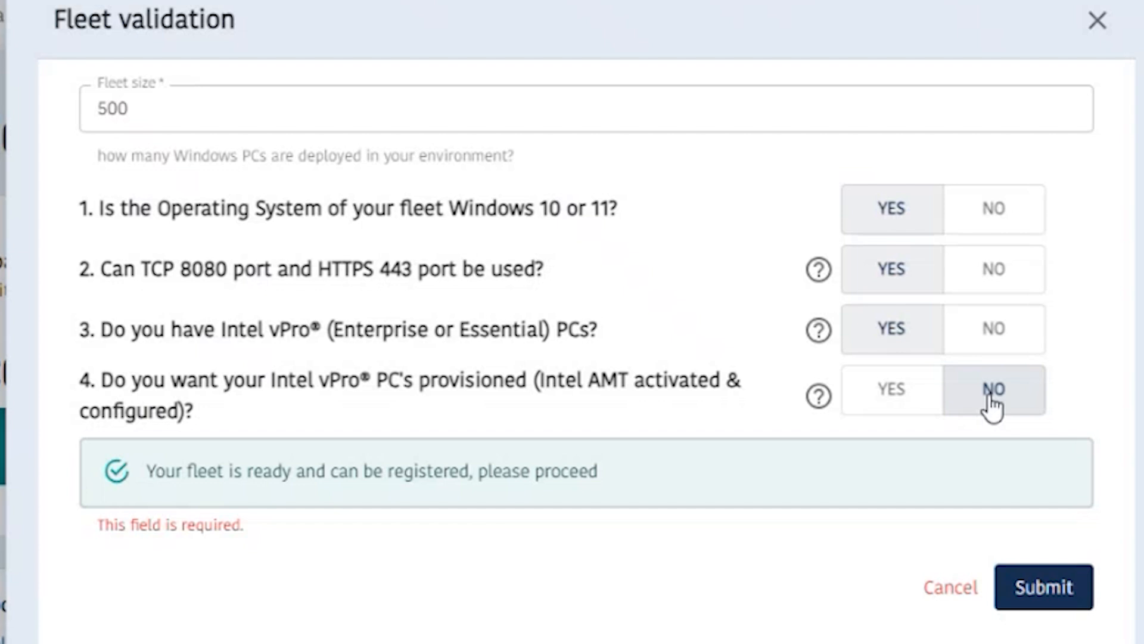
{"action": "left_click", "coordinate": [901, 393]}
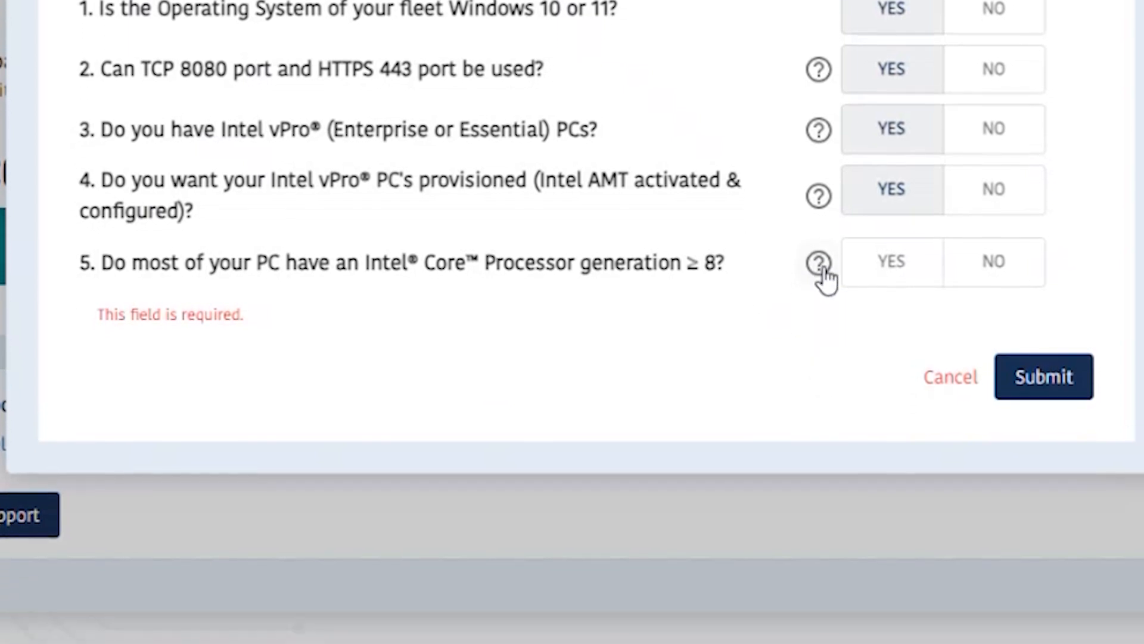
Check the processor generation help and answer No to both questions 5 (generation ≥ 8) and 5a (generation ≥ 6).
{"action": "left_click", "coordinate": [821, 303]}
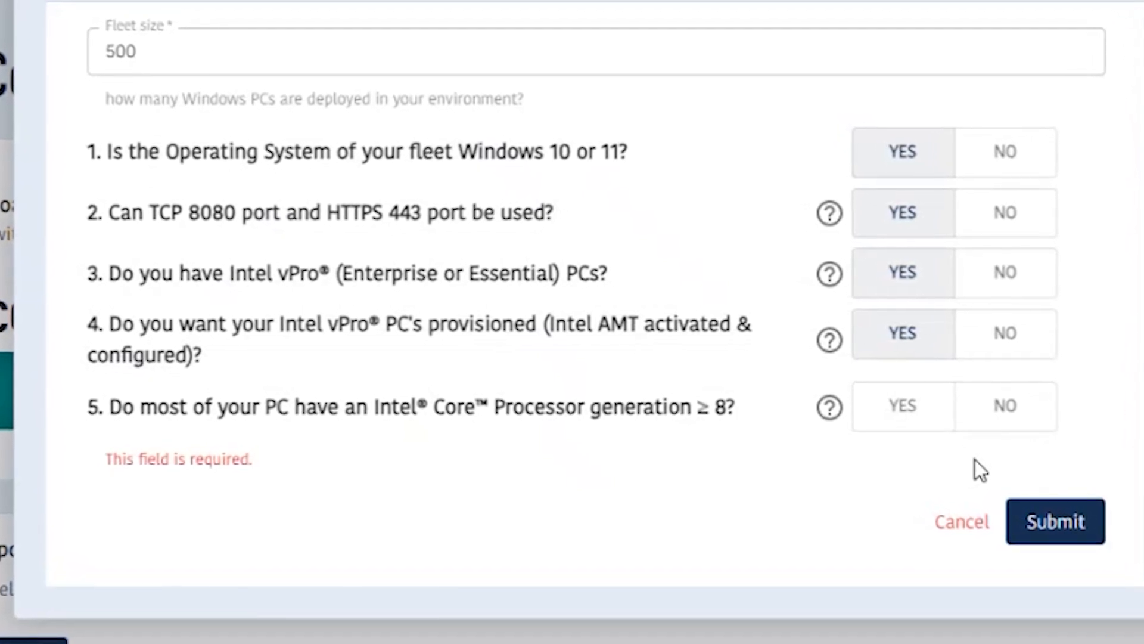
{"action": "left_click", "coordinate": [1007, 416]}
{"action": "left_click", "coordinate": [1019, 475]}
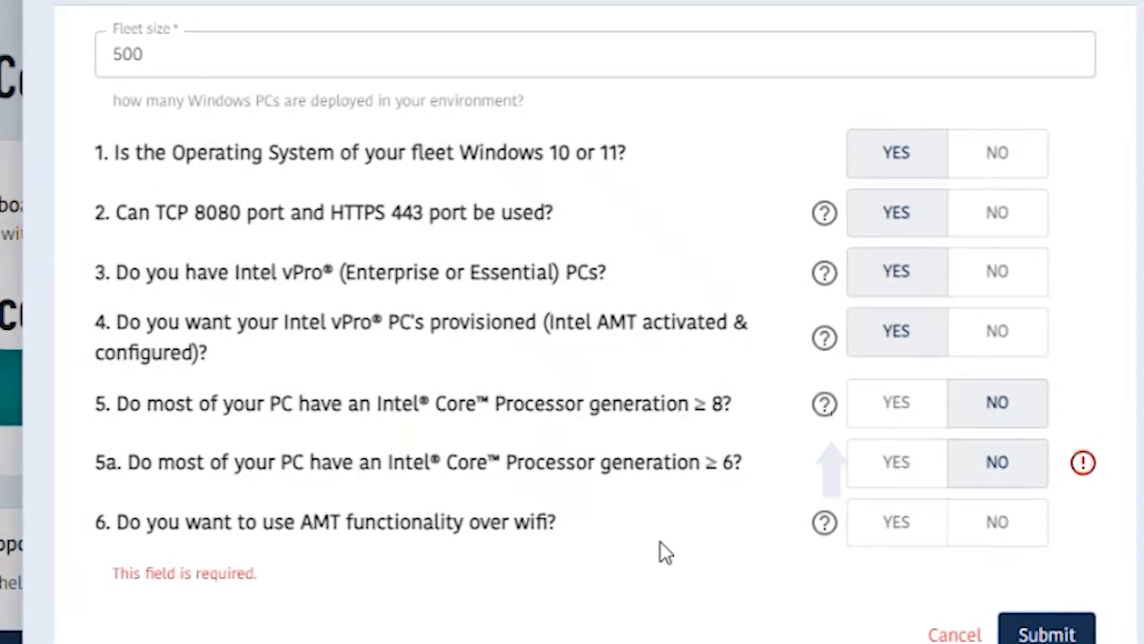
Consult the help on AMT over wifi, and answer Yes to question 6 and to using simple wifi without 802.1x in 6a.
{"action": "left_click", "coordinate": [823, 521]}
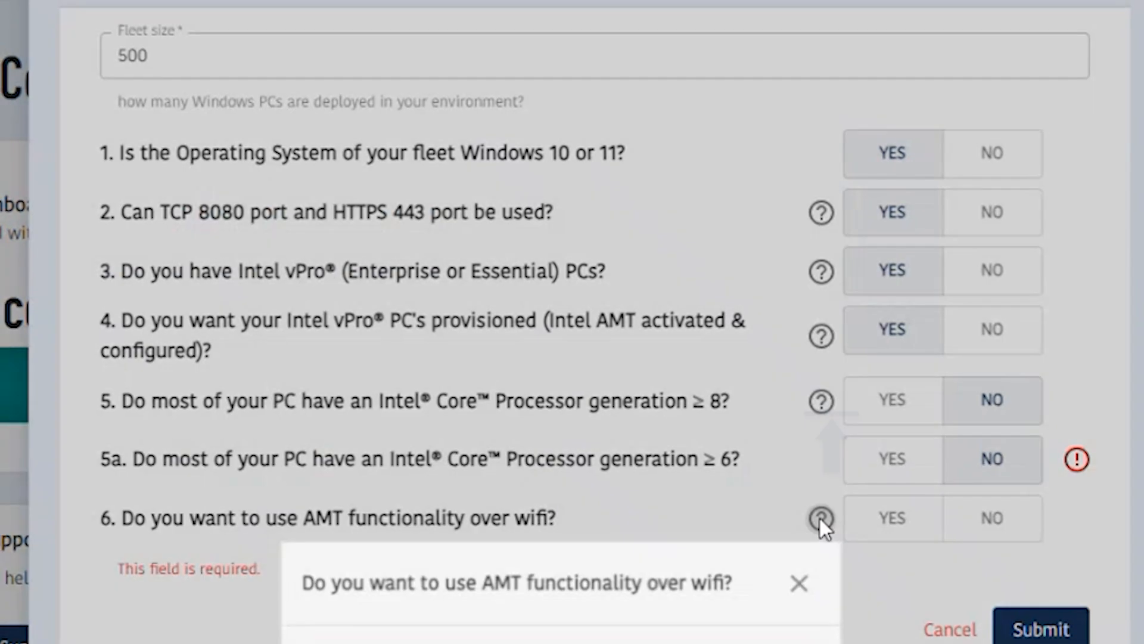
{"action": "left_click", "coordinate": [697, 486]}
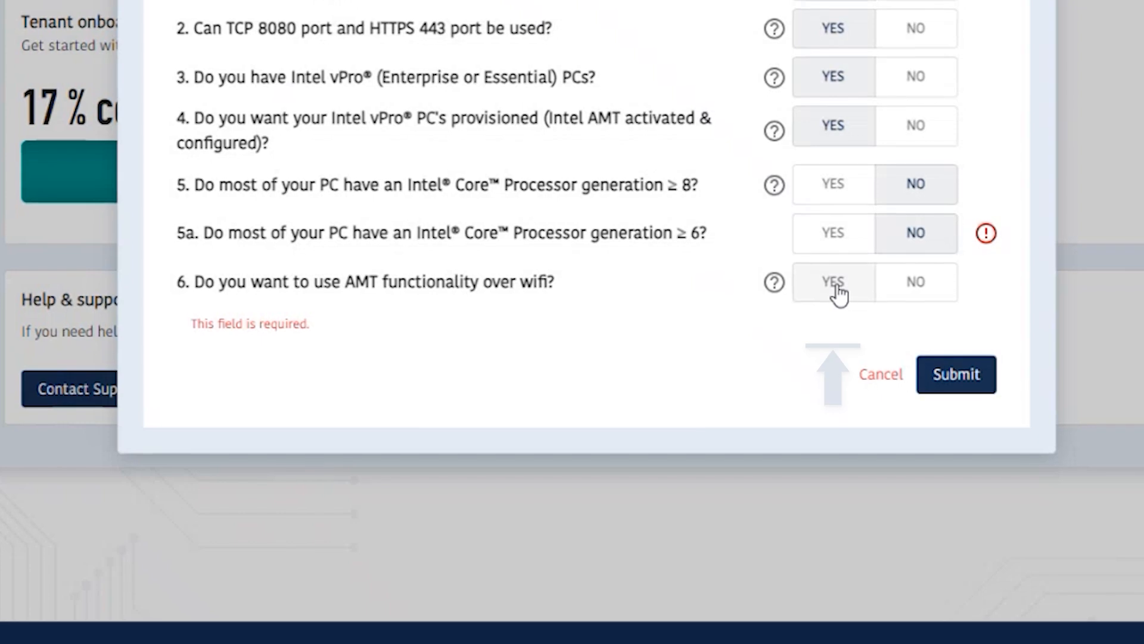
{"action": "left_click", "coordinate": [834, 309]}
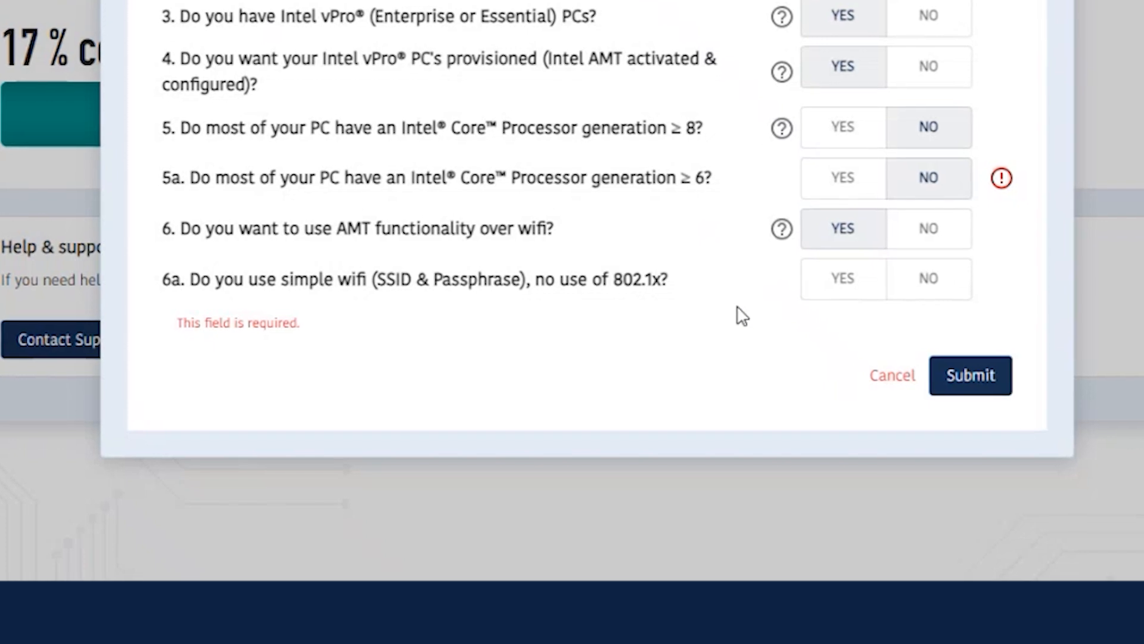
{"action": "left_click", "coordinate": [937, 291]}
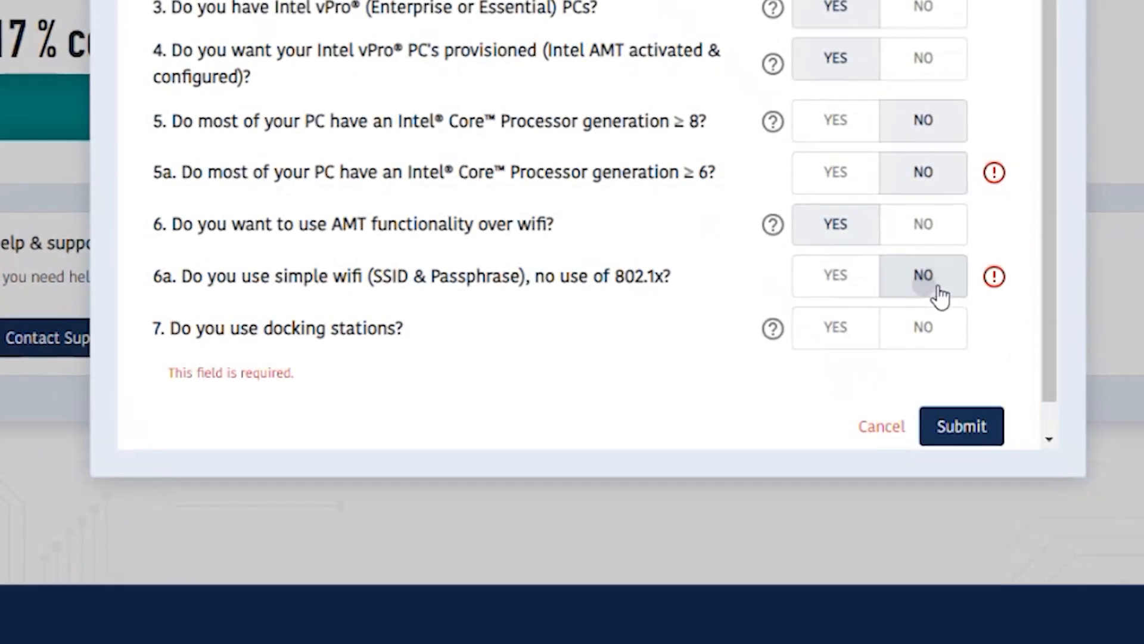
{"action": "mouse_move", "coordinate": [997, 279]}
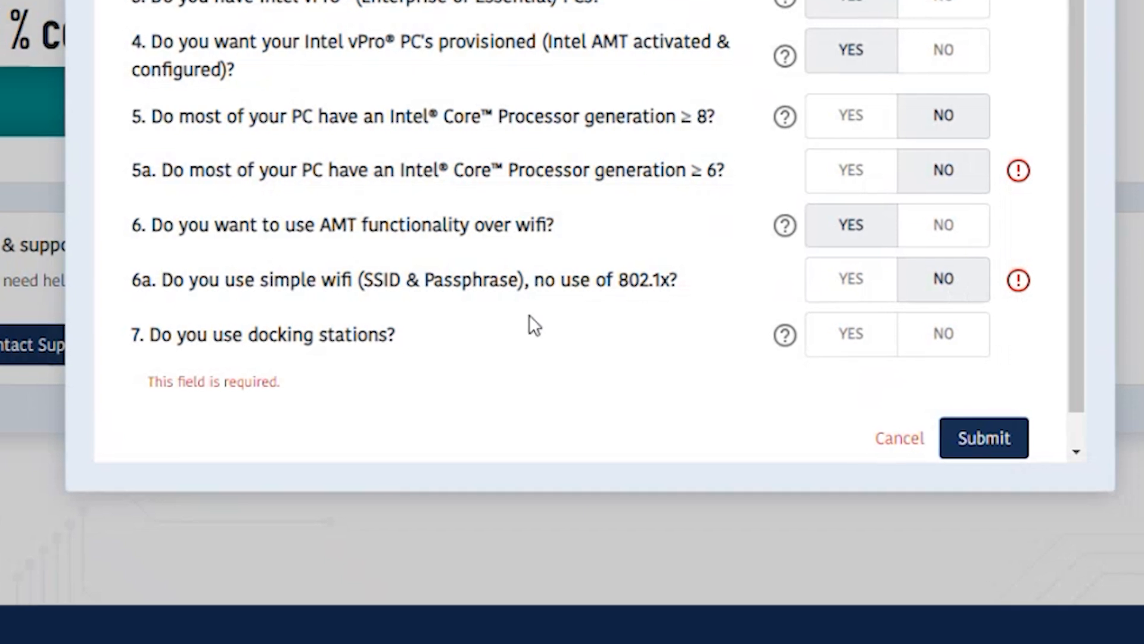
{"action": "left_click", "coordinate": [845, 288]}
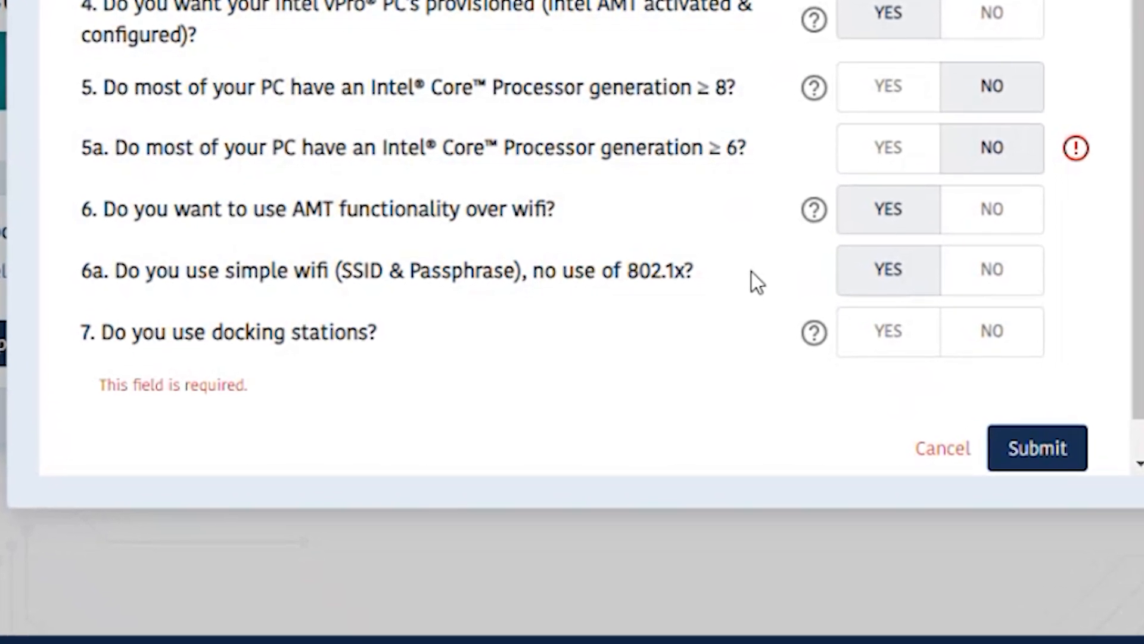
Consult the docking station help, and answer Yes to using docking stations and to continuing despite limited functionalities in 7a.
{"action": "left_click", "coordinate": [815, 329]}
{"action": "key", "text": "Escape"}
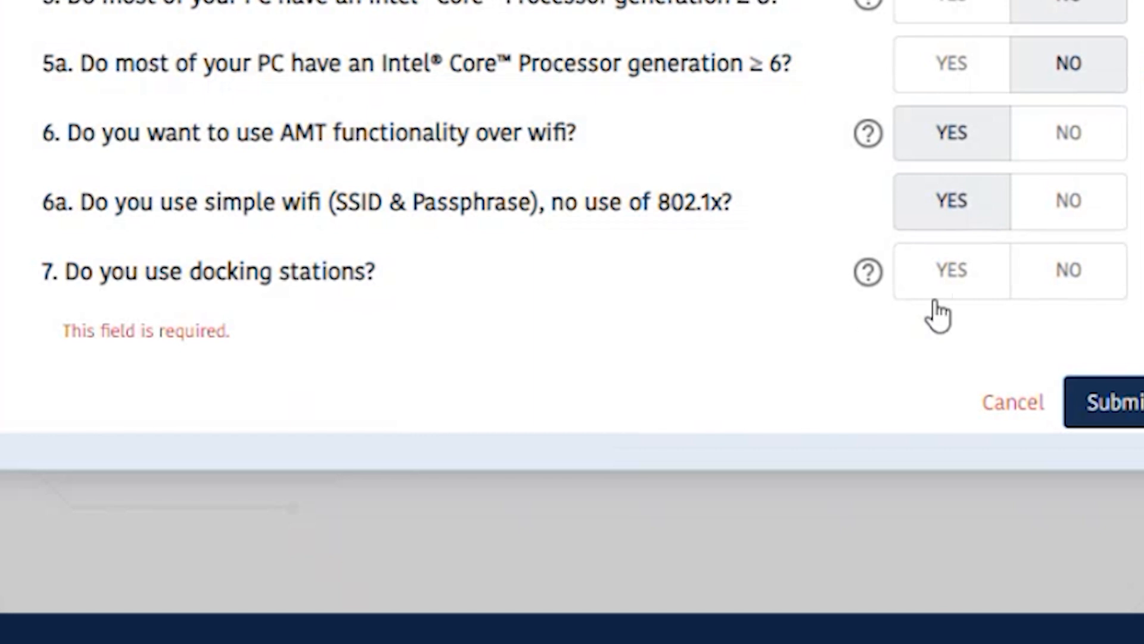
{"action": "left_click", "coordinate": [947, 280]}
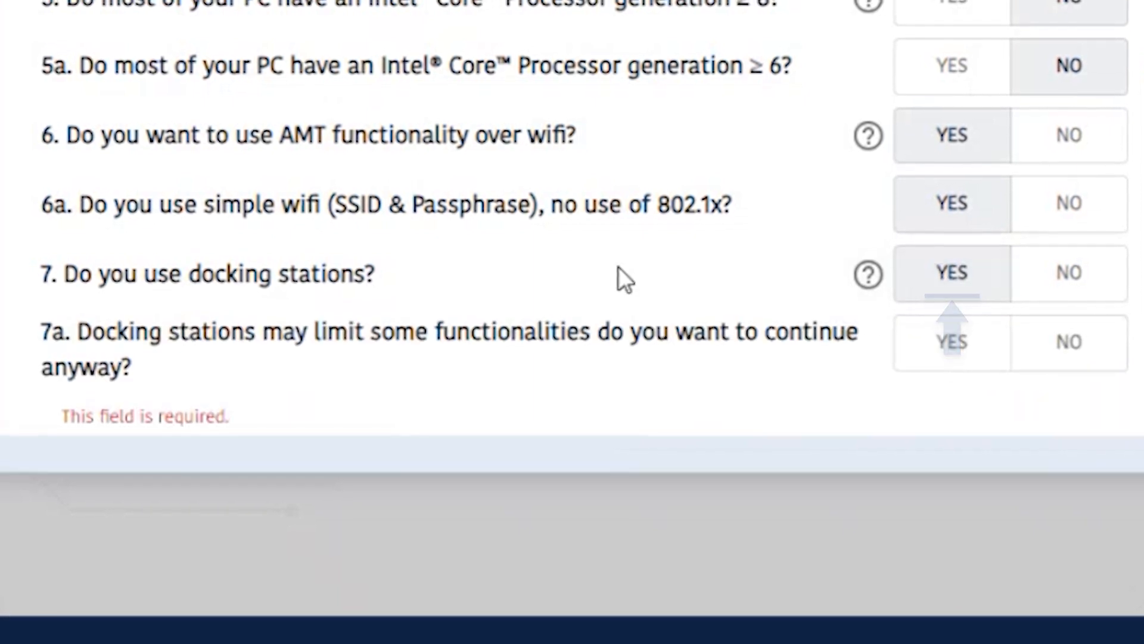
{"action": "scroll", "coordinate": [620, 251], "scroll_direction": "down", "scroll_amount": 2}
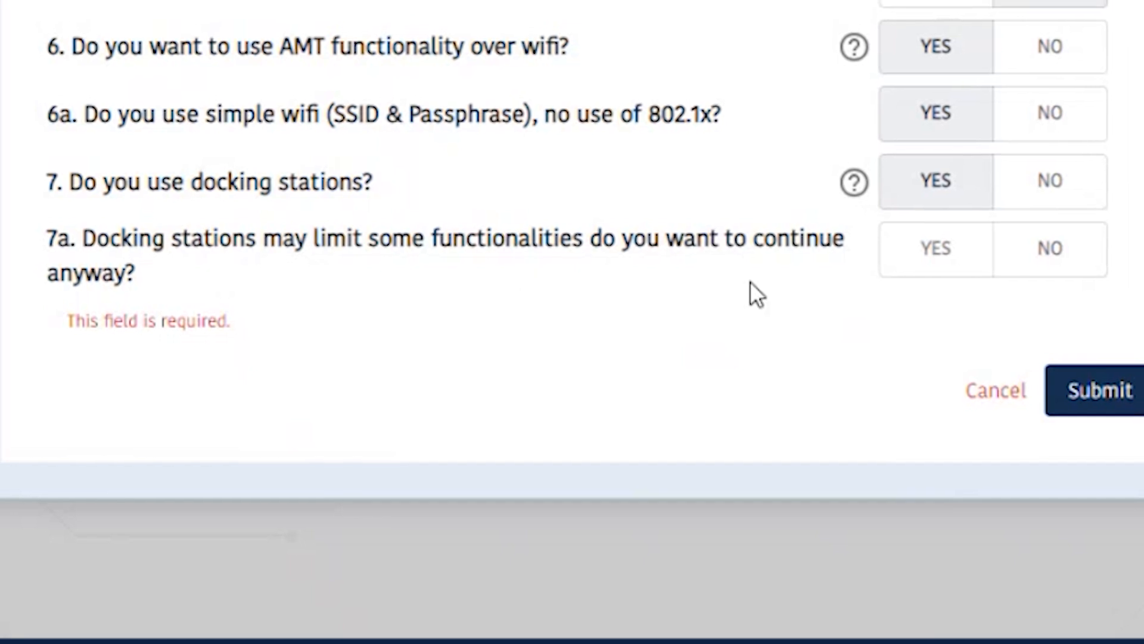
{"action": "left_click", "coordinate": [1046, 253]}
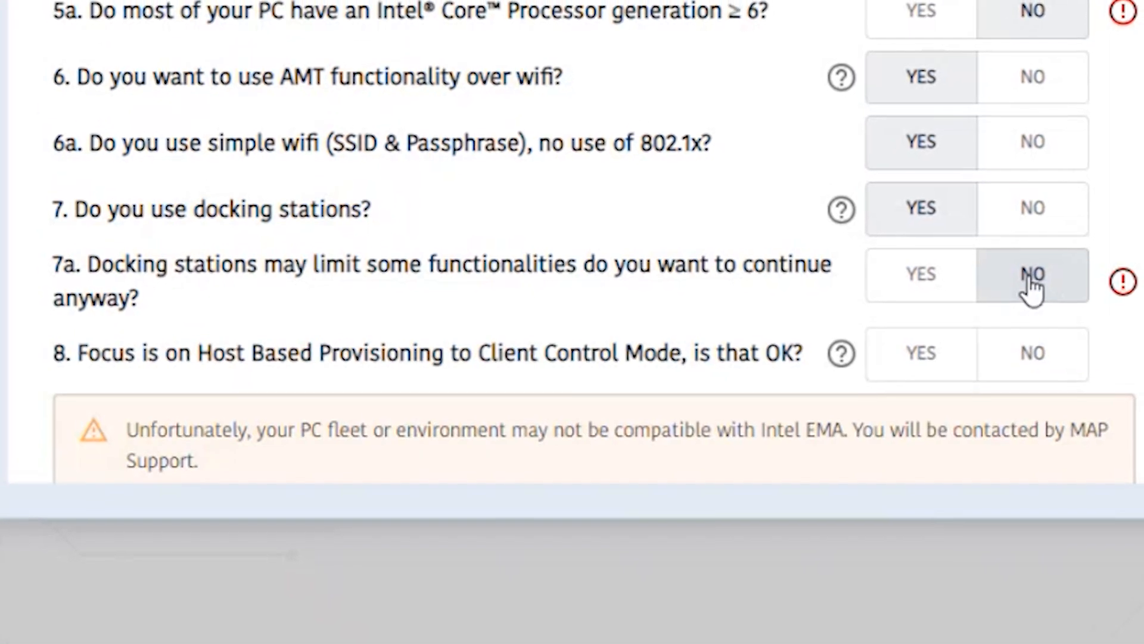
{"action": "scroll", "coordinate": [971, 314], "scroll_direction": "down", "scroll_amount": 1}
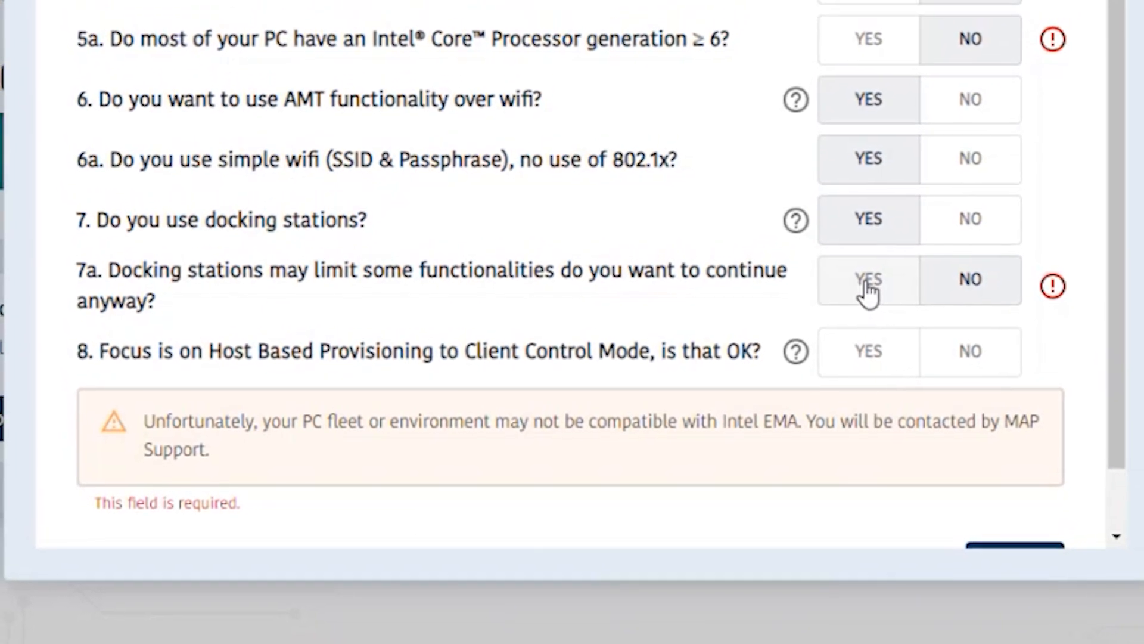
{"action": "left_click", "coordinate": [864, 295]}
{"action": "scroll", "coordinate": [675, 313], "scroll_direction": "down", "scroll_amount": 1}
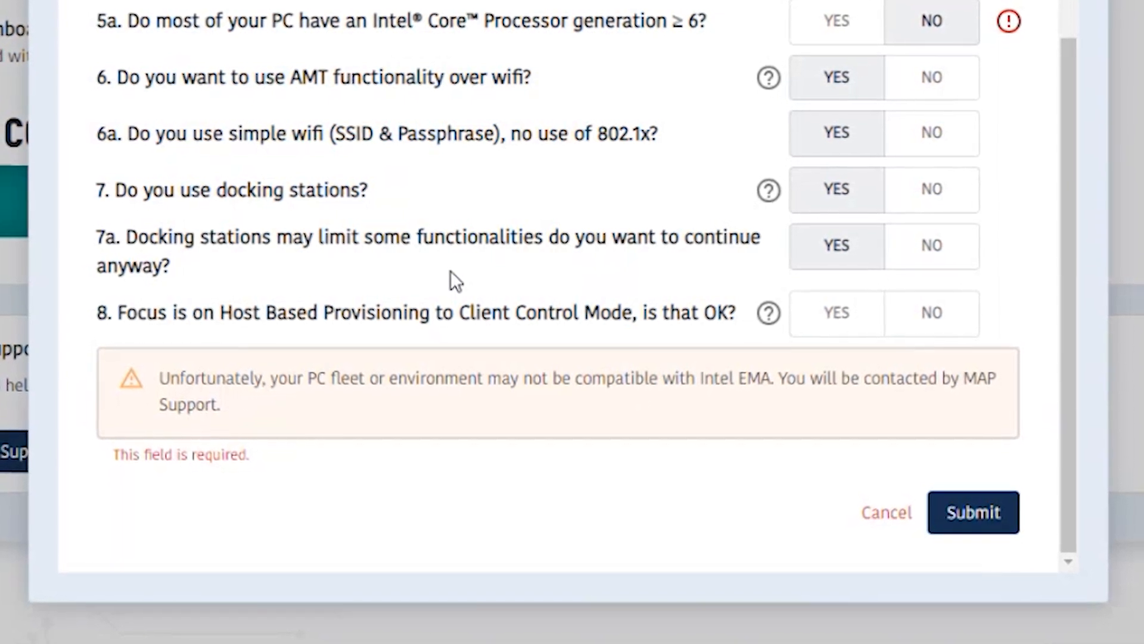
Consult the Host Based Provisioning help, answer No to question 8, and try No and Yes for certificate provisioning requirements in 8a.
{"action": "left_click", "coordinate": [776, 304]}
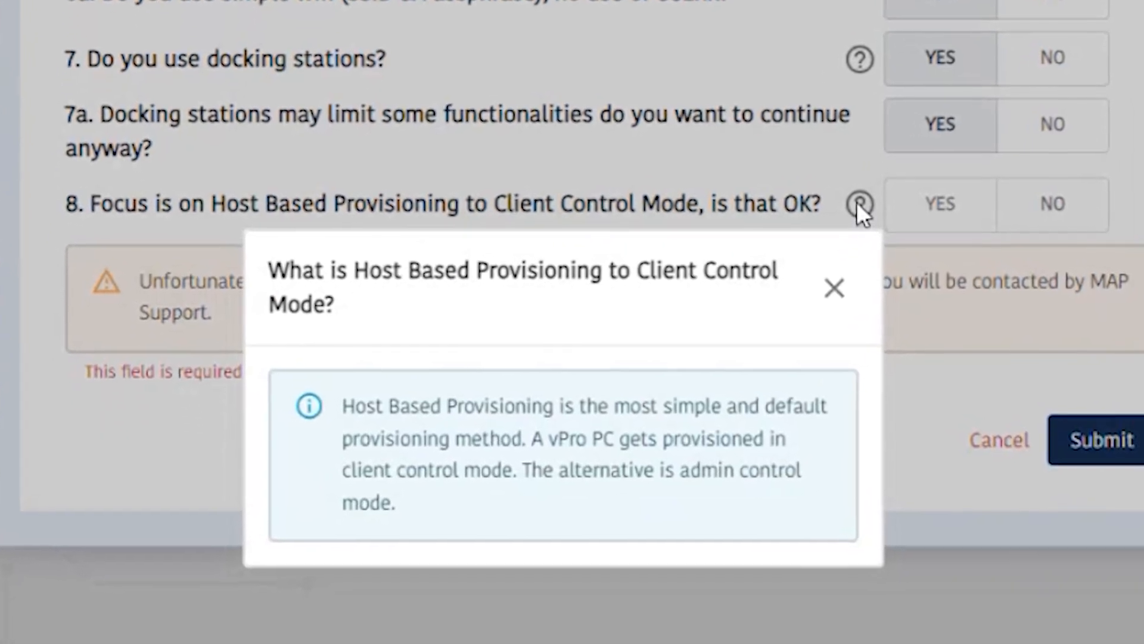
{"action": "left_click", "coordinate": [860, 210]}
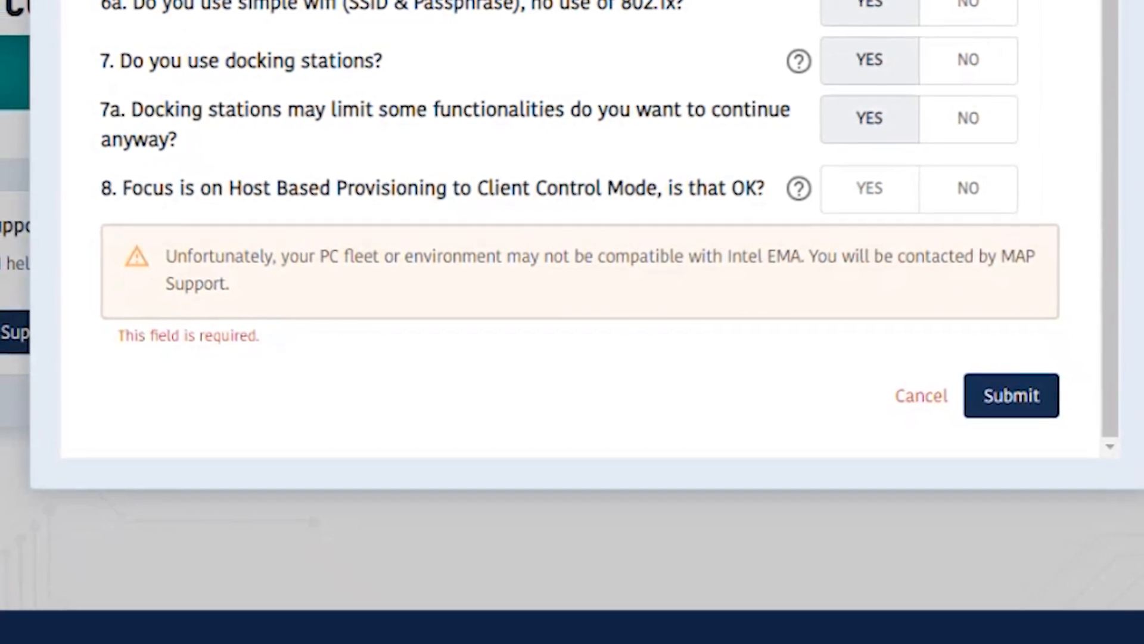
{"action": "left_click", "coordinate": [980, 191]}
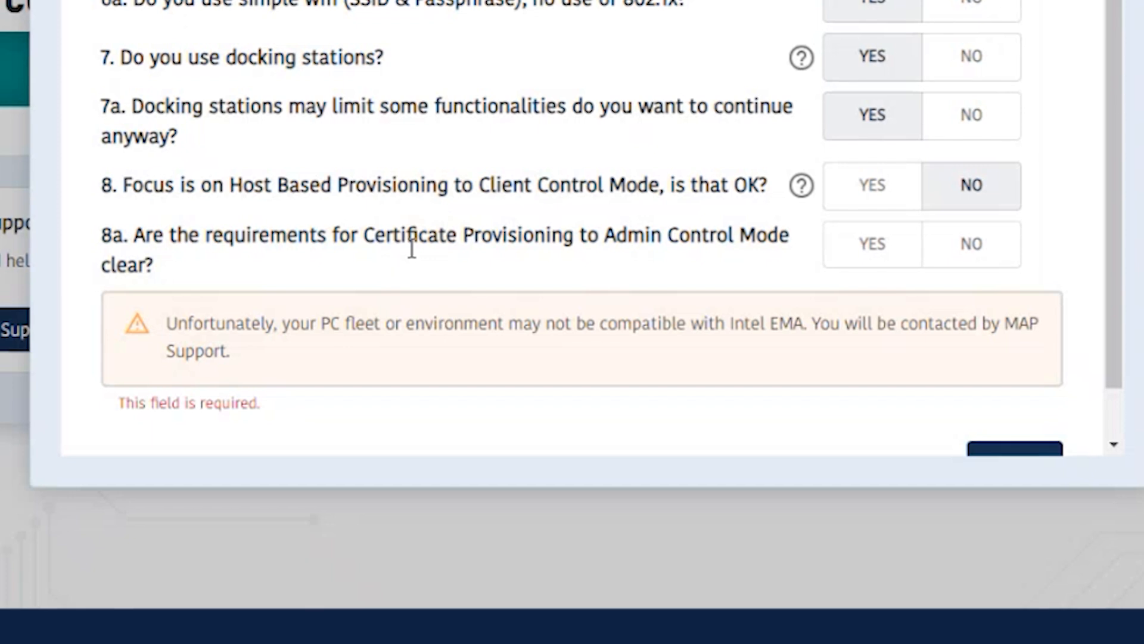
{"action": "left_click", "coordinate": [988, 247]}
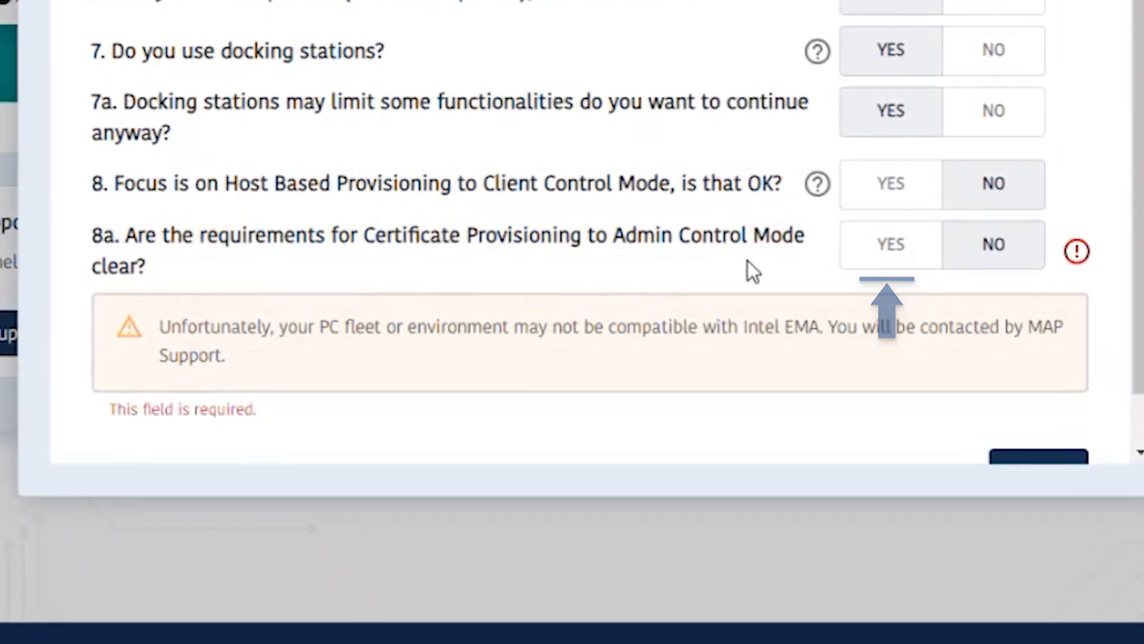
{"action": "left_click", "coordinate": [889, 249]}
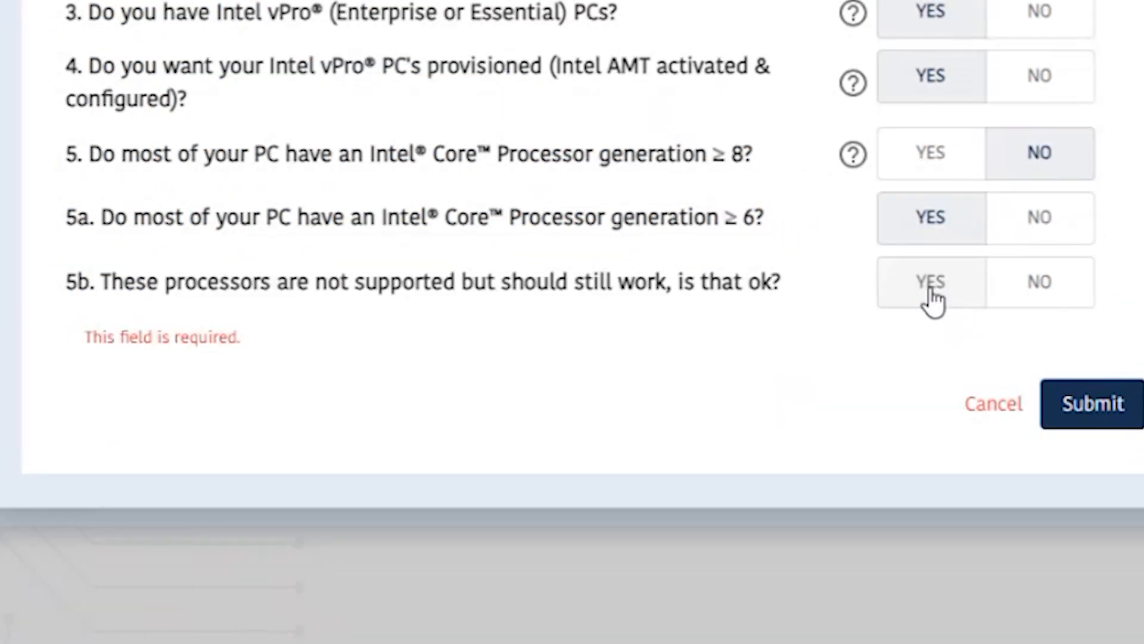
Accept the unsupported processors in 5b, and answer Yes to AMT over wifi in 6 and simple wifi in 6a.
{"action": "left_click", "coordinate": [930, 298]}
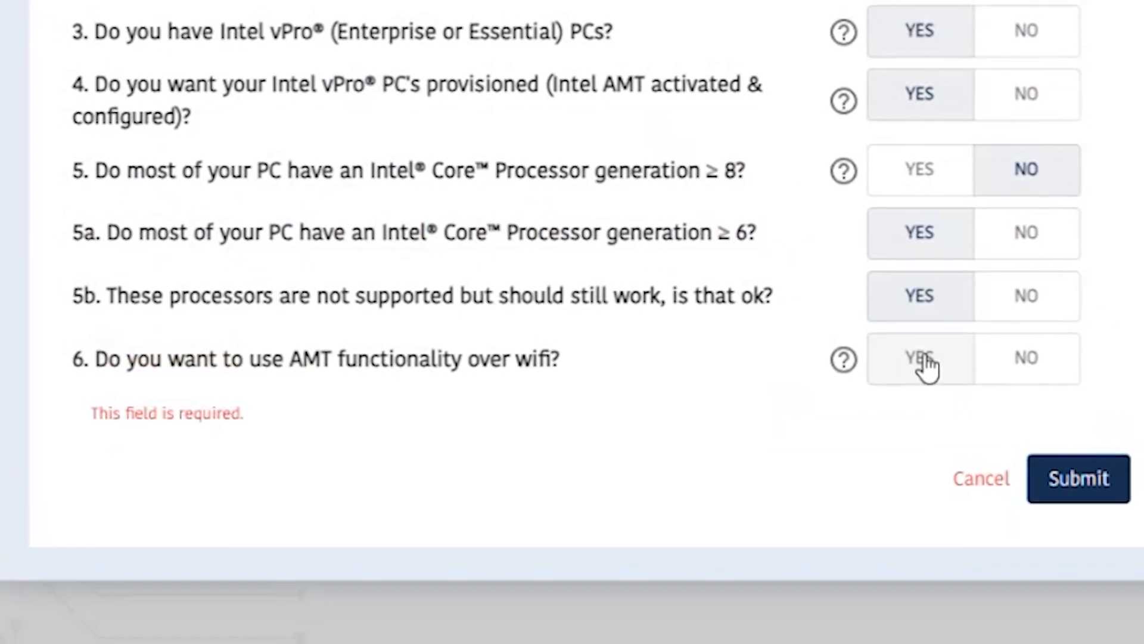
{"action": "left_click", "coordinate": [928, 361]}
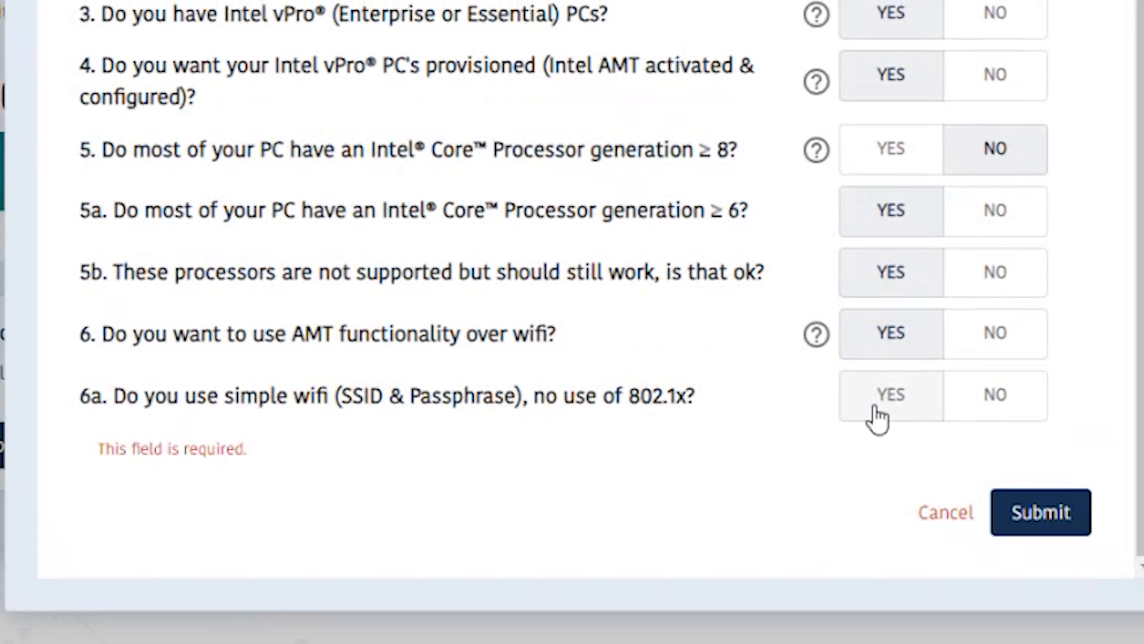
{"action": "left_click", "coordinate": [884, 405]}
{"action": "scroll", "coordinate": [950, 455], "scroll_direction": "down", "scroll_amount": 2}
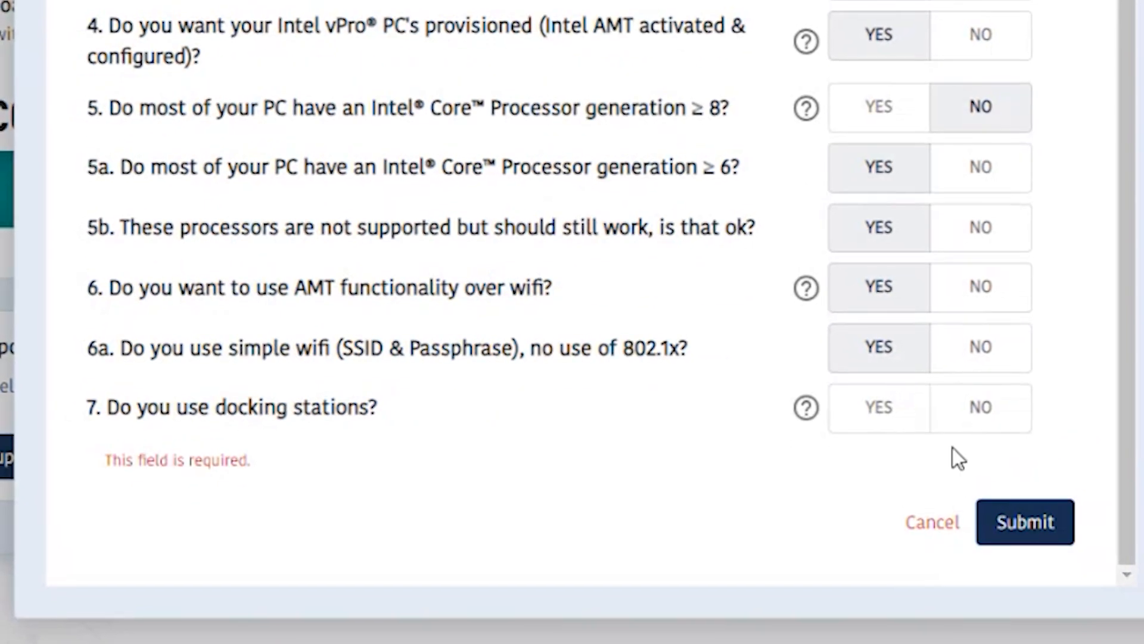
Answer Yes to docking stations in 7, to continuing anyway in 7a, and to Host Based Provisioning to Client Control Mode in 8.
{"action": "left_click", "coordinate": [864, 417]}
{"action": "scroll", "coordinate": [821, 447], "scroll_direction": "down", "scroll_amount": 2}
{"action": "left_click", "coordinate": [861, 420]}
{"action": "scroll", "coordinate": [847, 424], "scroll_direction": "down", "scroll_amount": 2}
{"action": "scroll", "coordinate": [836, 417], "scroll_direction": "down", "scroll_amount": 1}
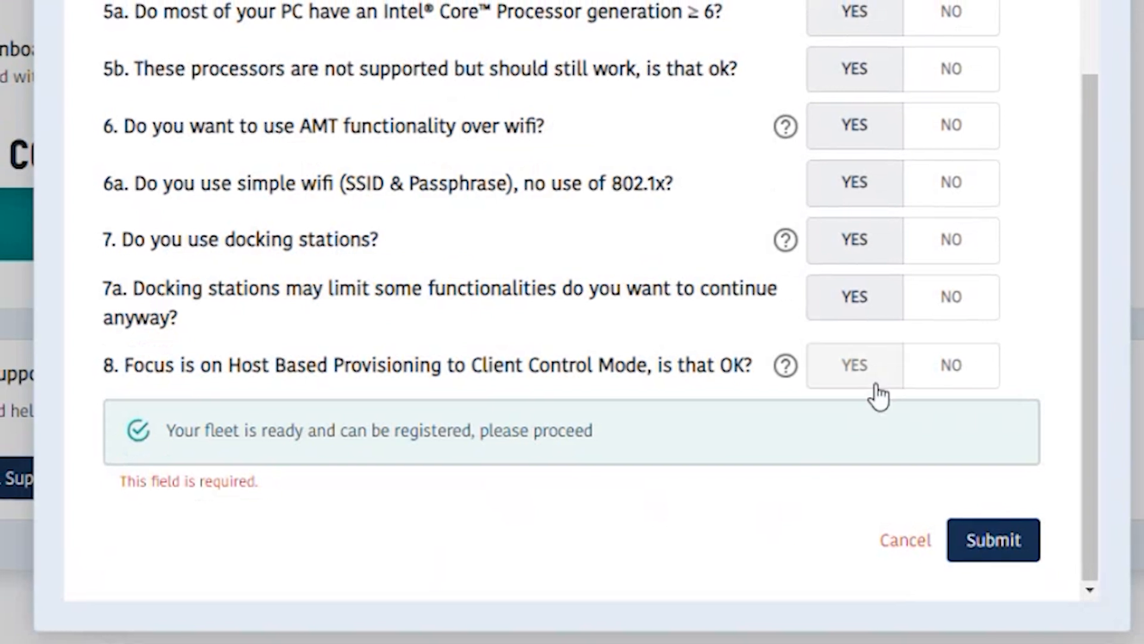
{"action": "left_click", "coordinate": [848, 376]}
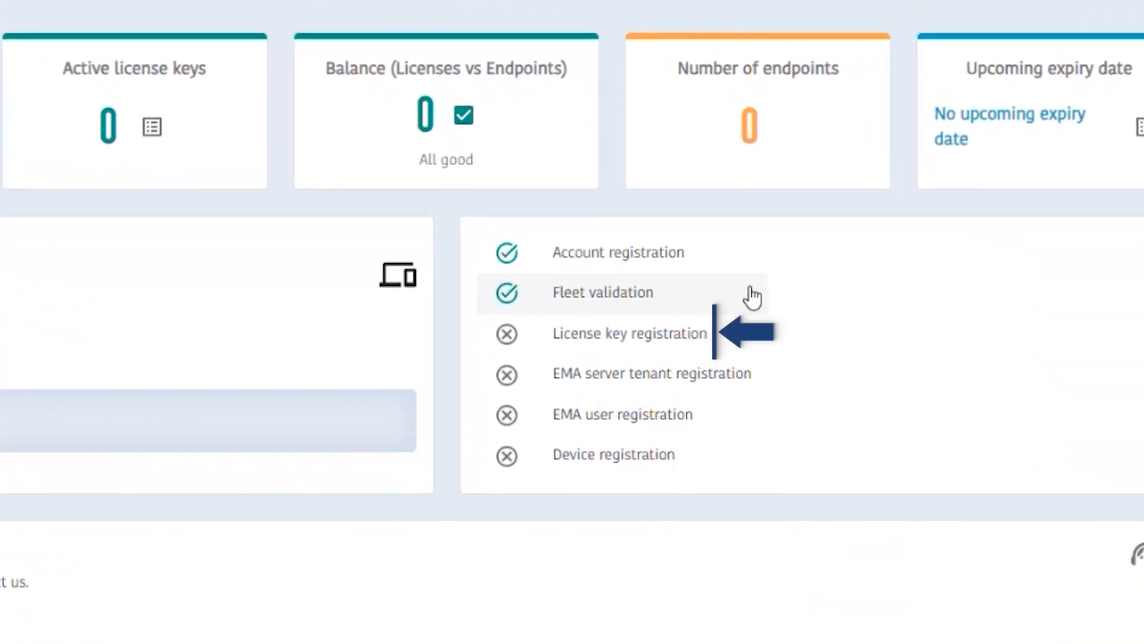
Register the license keys for the tenant by pasting them in and submitting them, and check the notifications.
{"action": "left_click", "coordinate": [634, 338]}
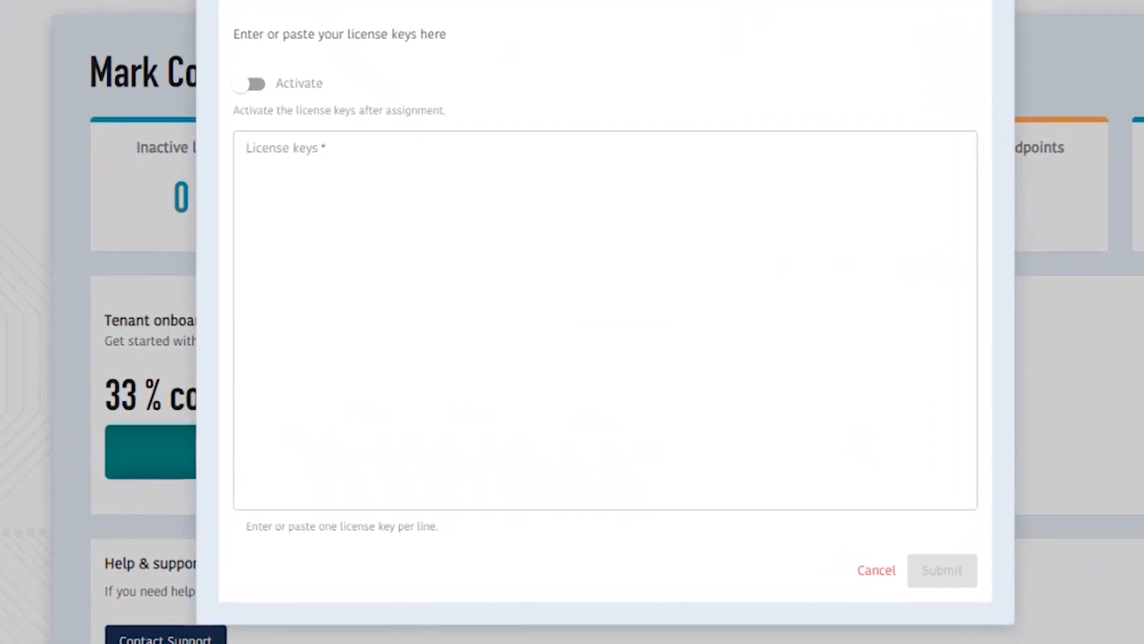
{"action": "right_click", "coordinate": [296, 184]}
{"action": "left_click", "coordinate": [337, 364]}
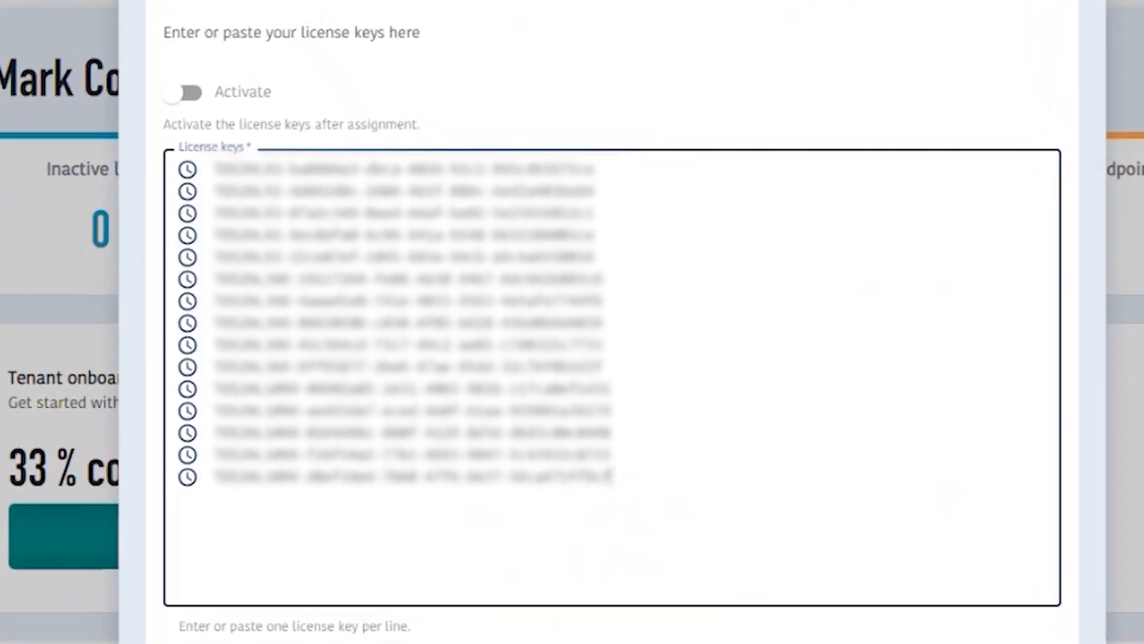
{"action": "left_click", "coordinate": [169, 116]}
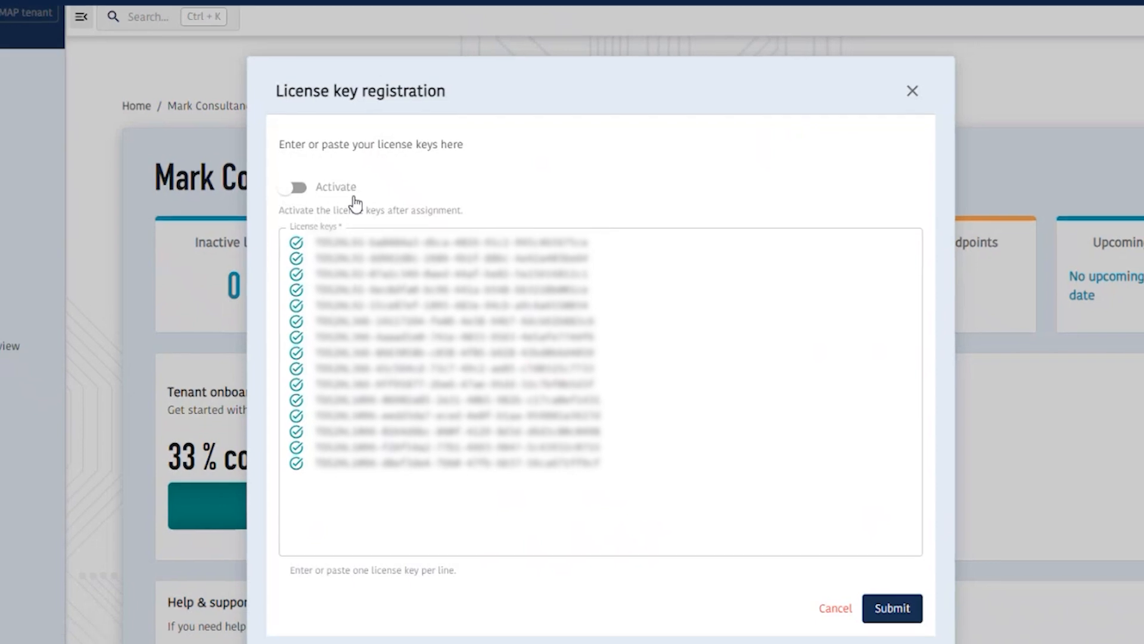
{"action": "left_click", "coordinate": [884, 578]}
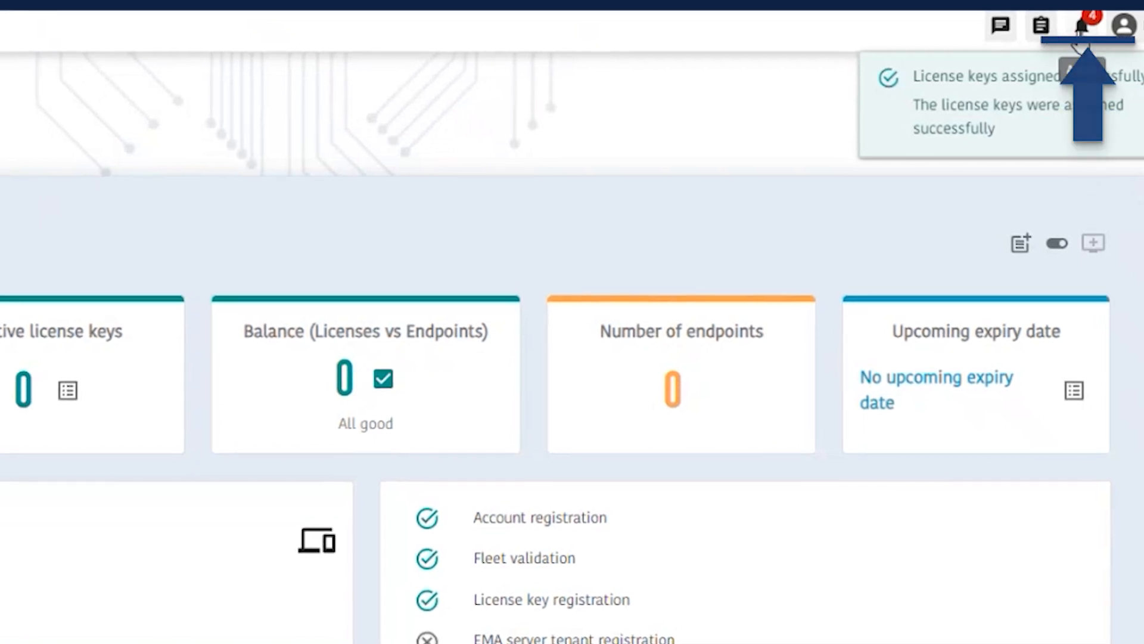
{"action": "left_click", "coordinate": [1079, 34]}
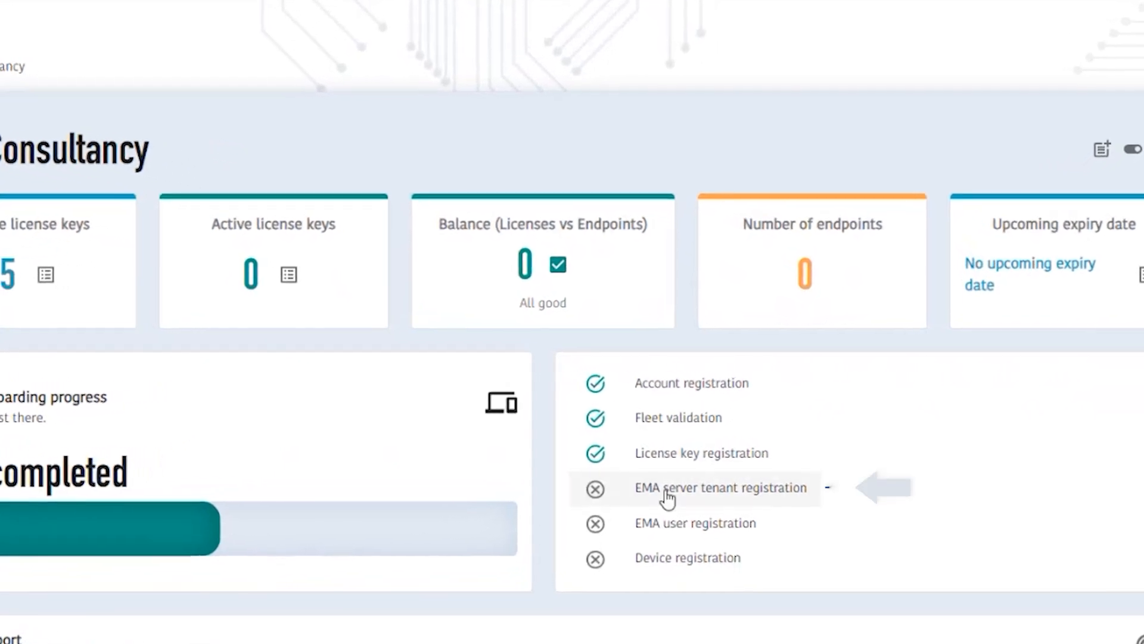
Register the tenant on the Staging (West Europe) EMA server and check the notifications.
{"action": "left_click", "coordinate": [660, 493]}
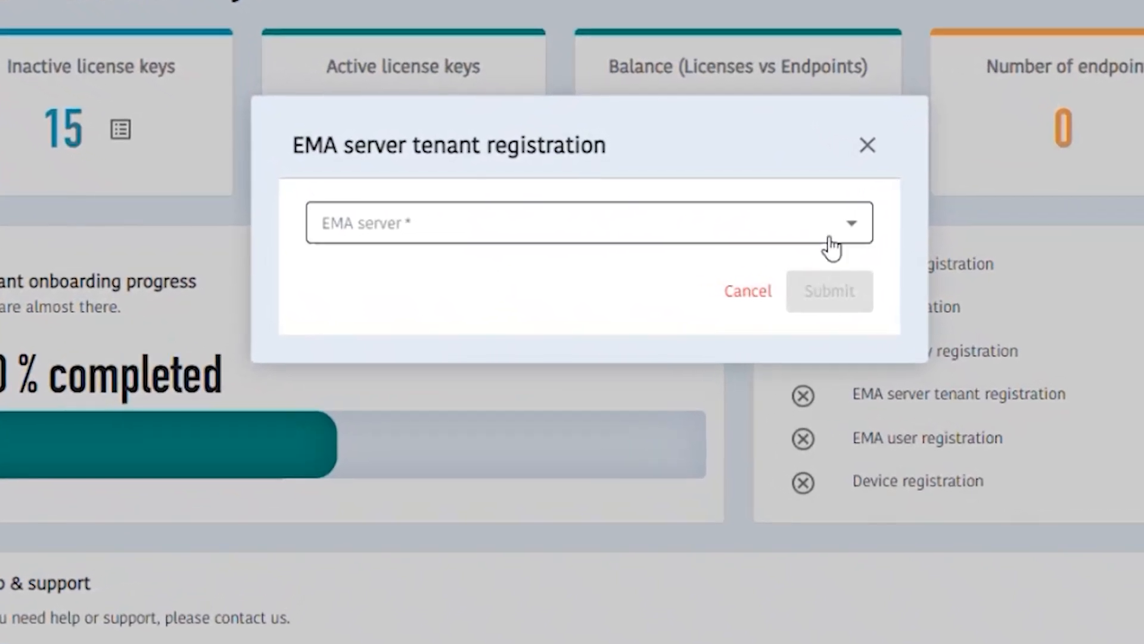
{"action": "left_click", "coordinate": [863, 229]}
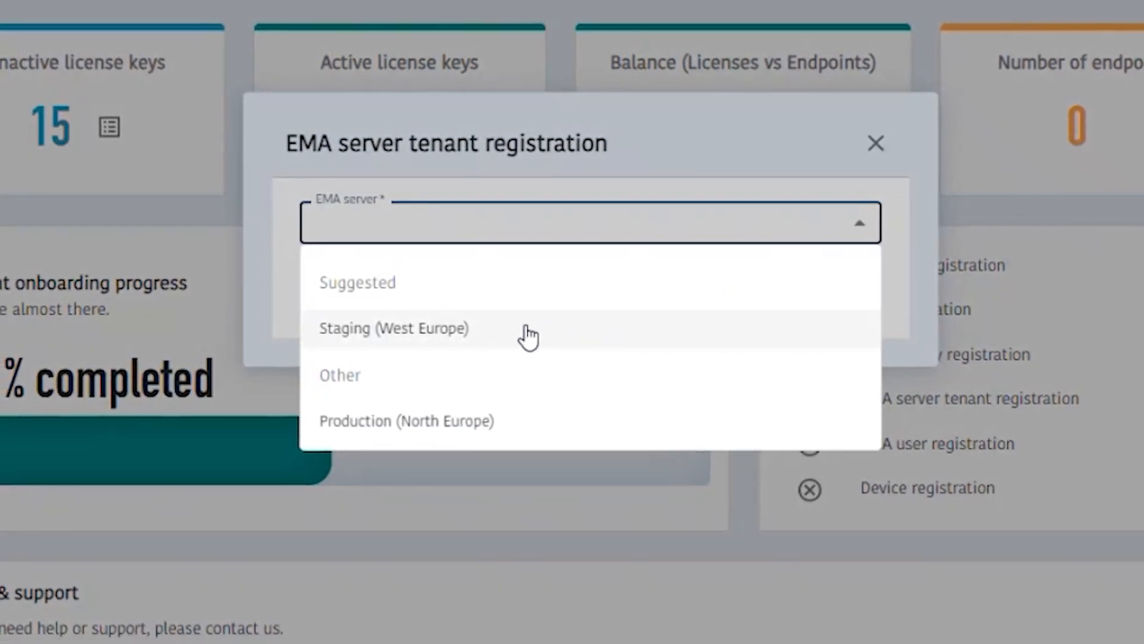
{"action": "left_click", "coordinate": [455, 344]}
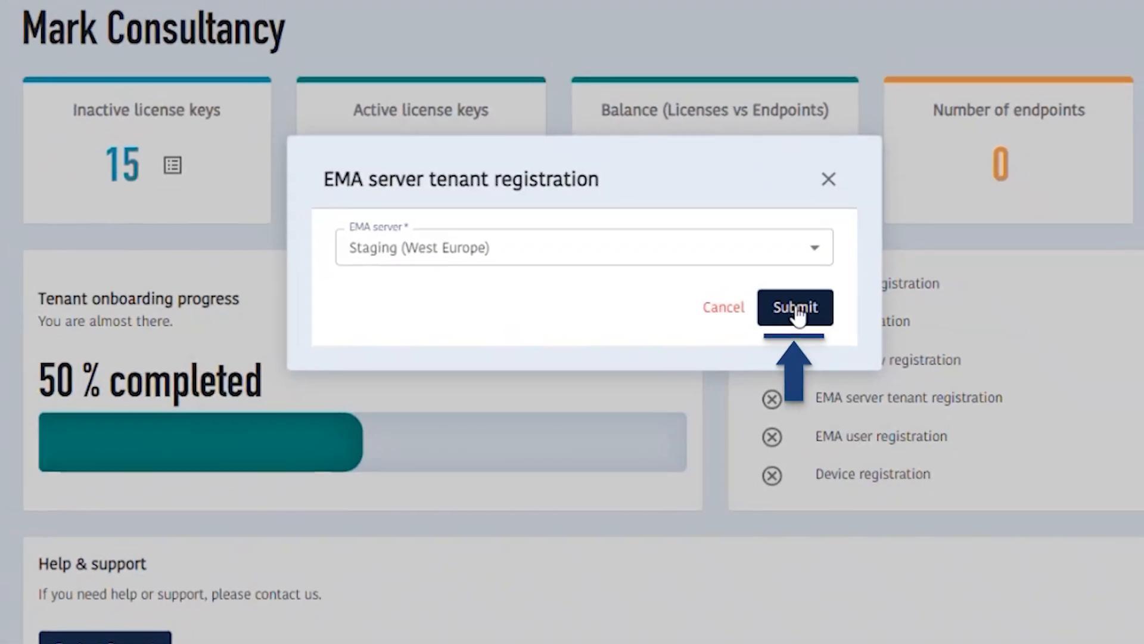
{"action": "left_click", "coordinate": [797, 308]}
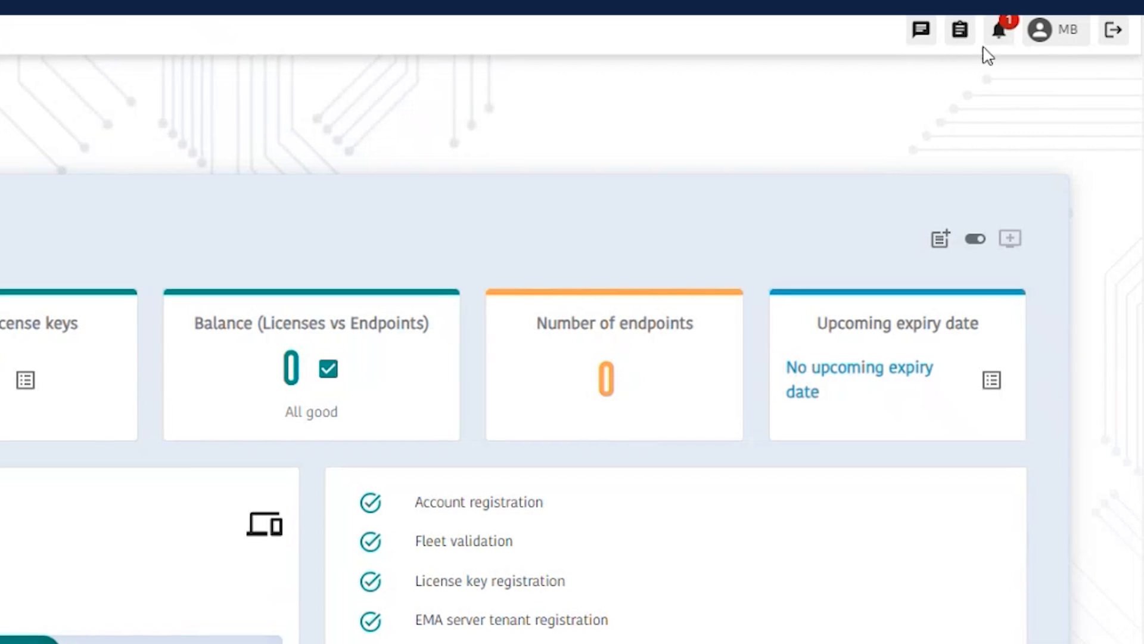
{"action": "left_click", "coordinate": [997, 30]}
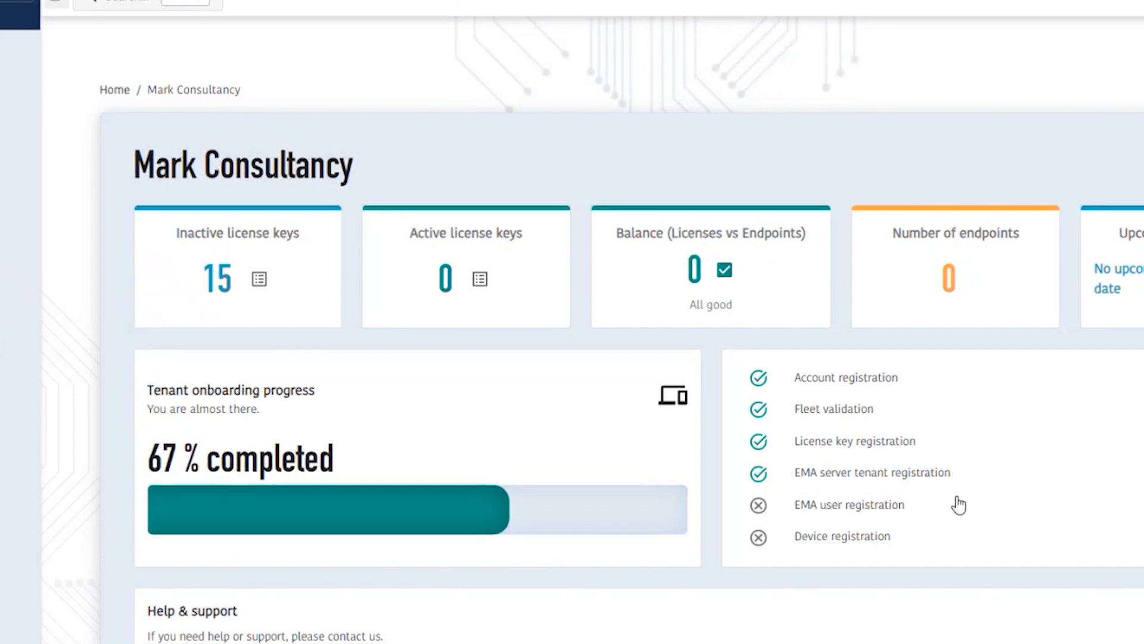
Register the EMA user by filling in the EMA server username, the password and its verification, and submit.
{"action": "left_click", "coordinate": [865, 508]}
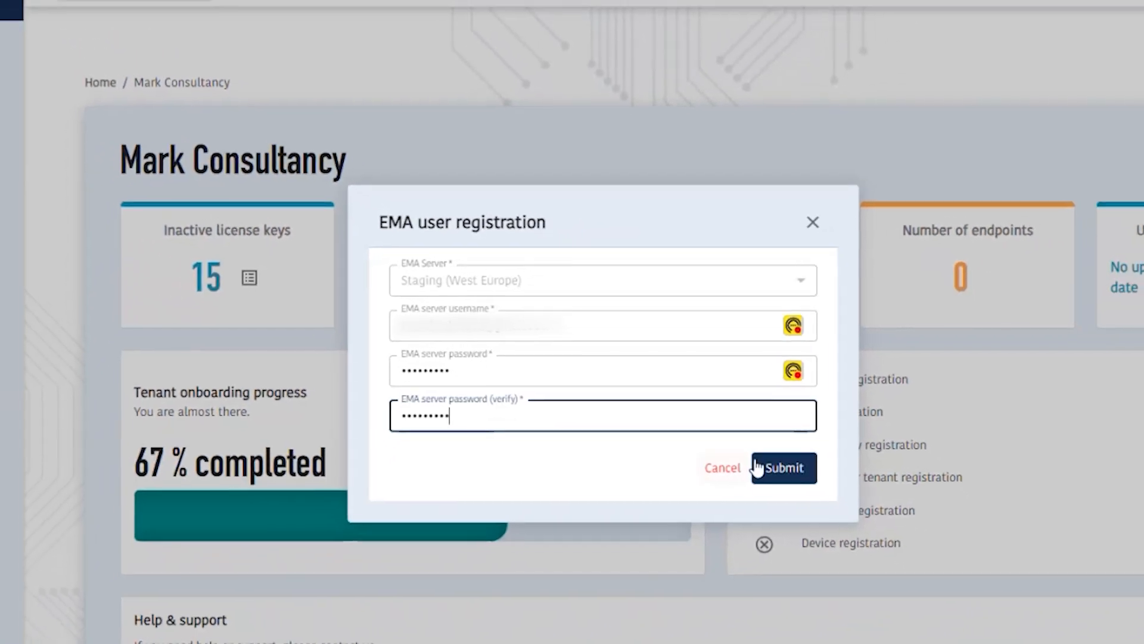
{"action": "left_click", "coordinate": [766, 468]}
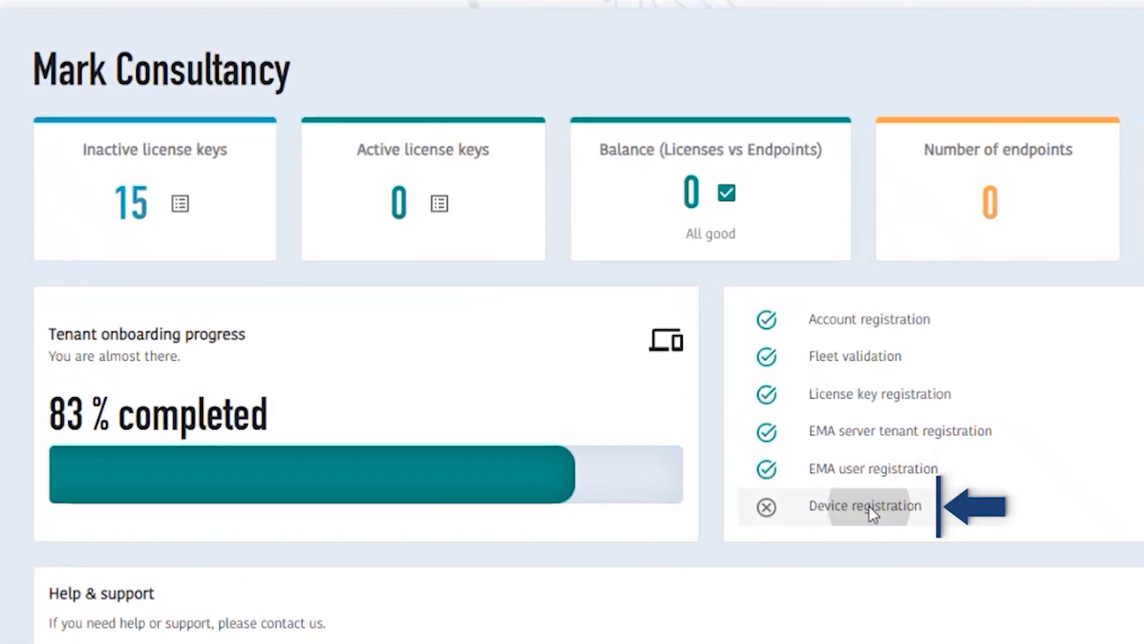
Go from device registration to the linked Intel EMA server page, and enter the EMA user name and password to log in.
{"action": "left_click", "coordinate": [810, 506]}
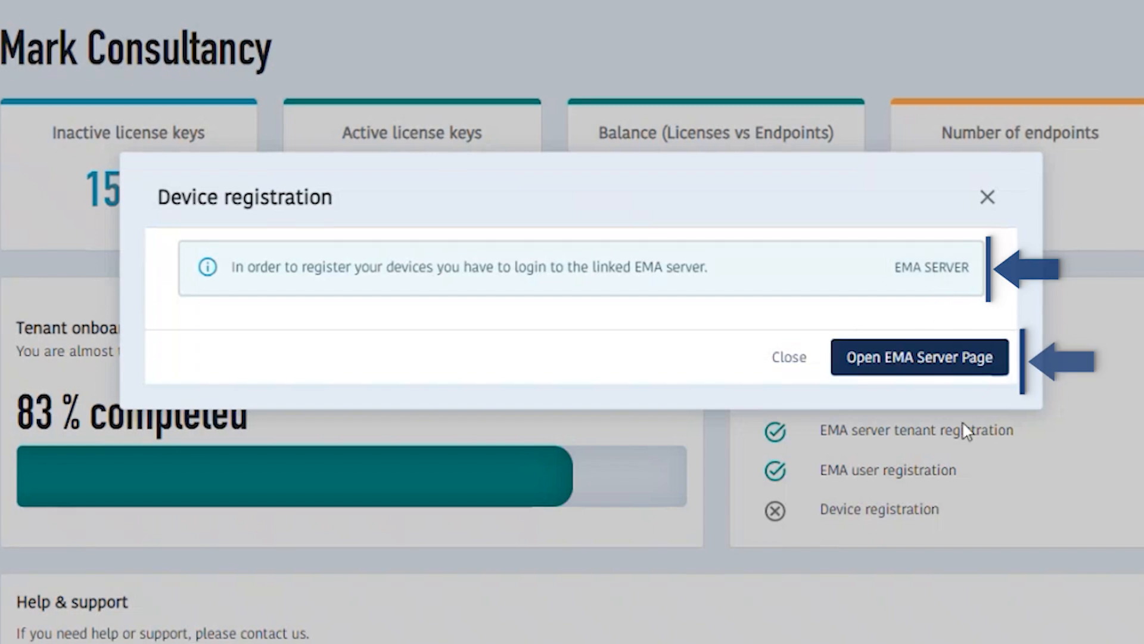
{"action": "left_click", "coordinate": [940, 360]}
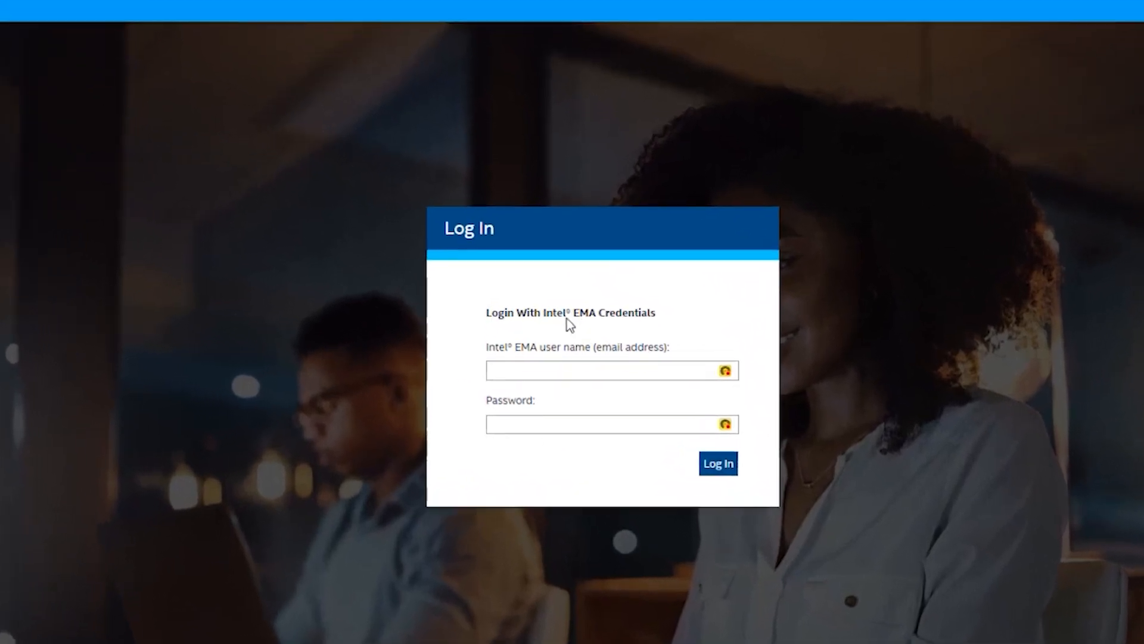
{"action": "left_click", "coordinate": [524, 375]}
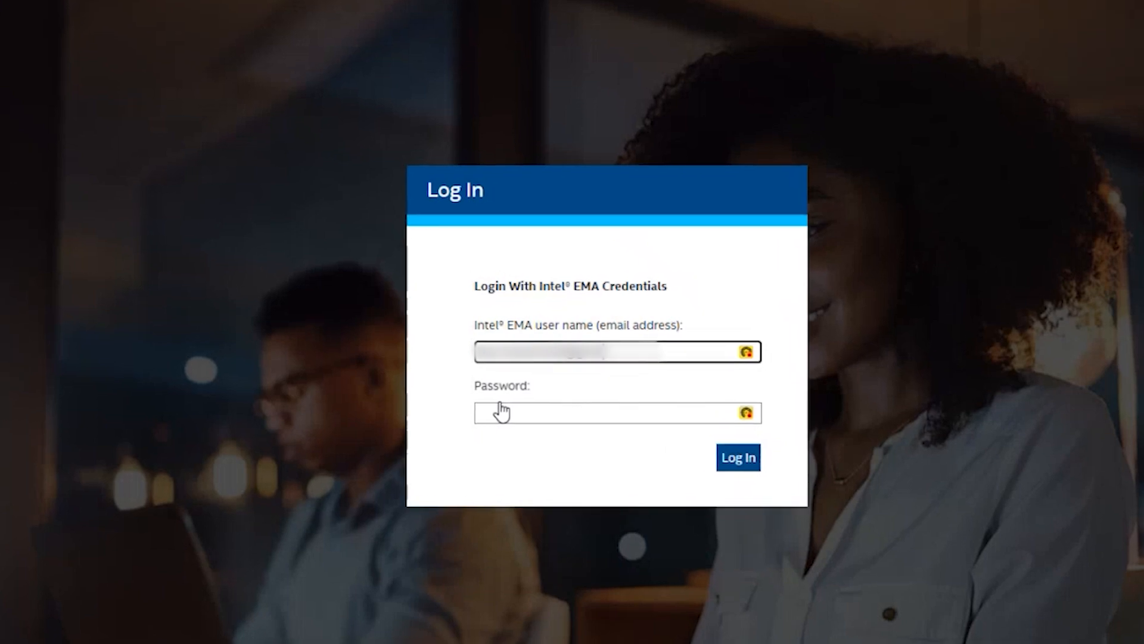
{"action": "left_click", "coordinate": [507, 420]}
{"action": "type", "text": "********"}
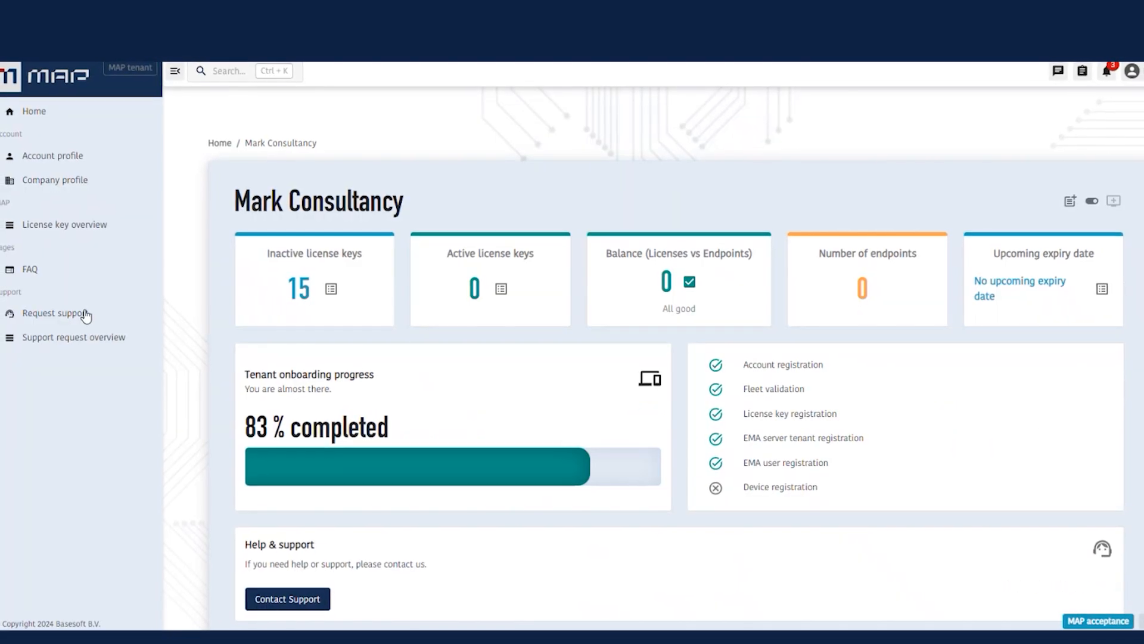
Open the FAQ of the MAP portal and look through its list of questions.
{"action": "left_click", "coordinate": [33, 277]}
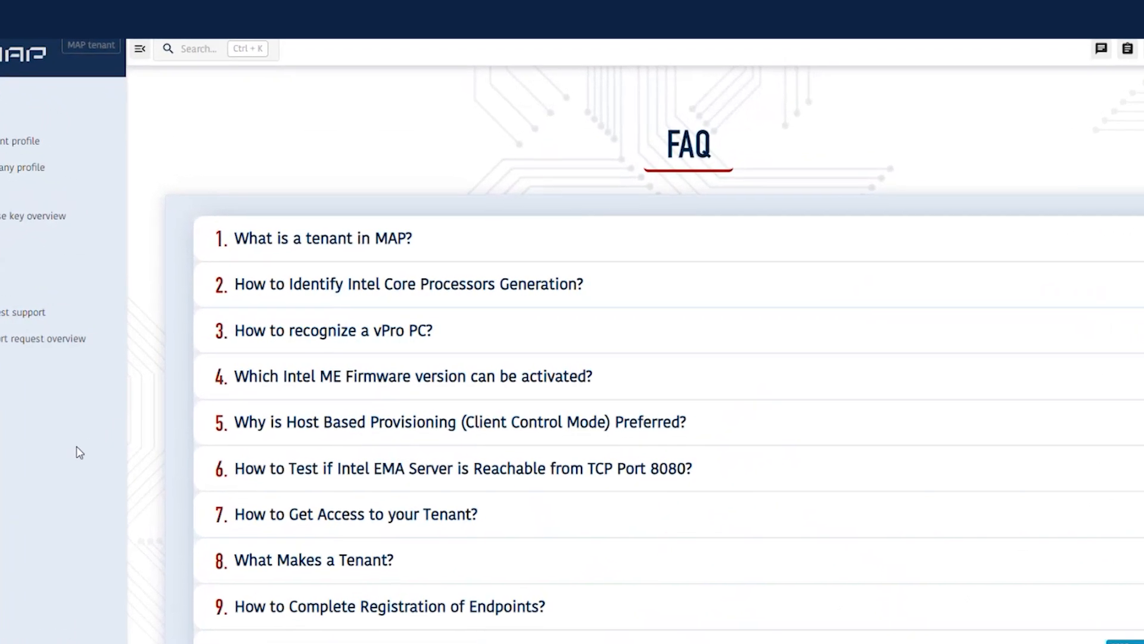
{"action": "scroll", "coordinate": [460, 417], "scroll_direction": "down", "scroll_amount": 3}
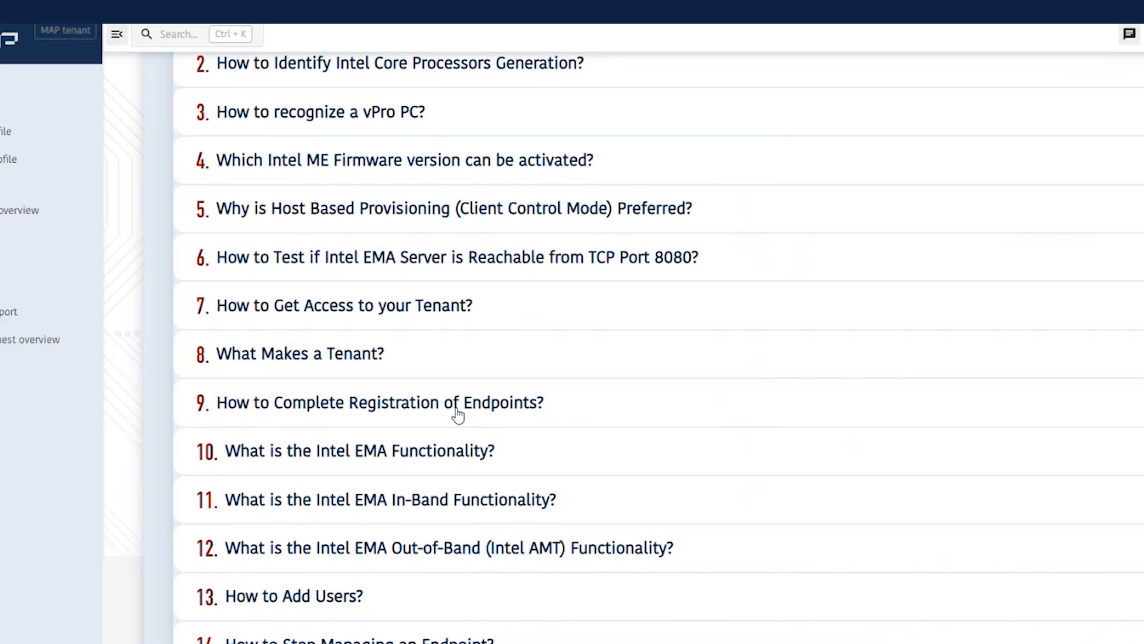